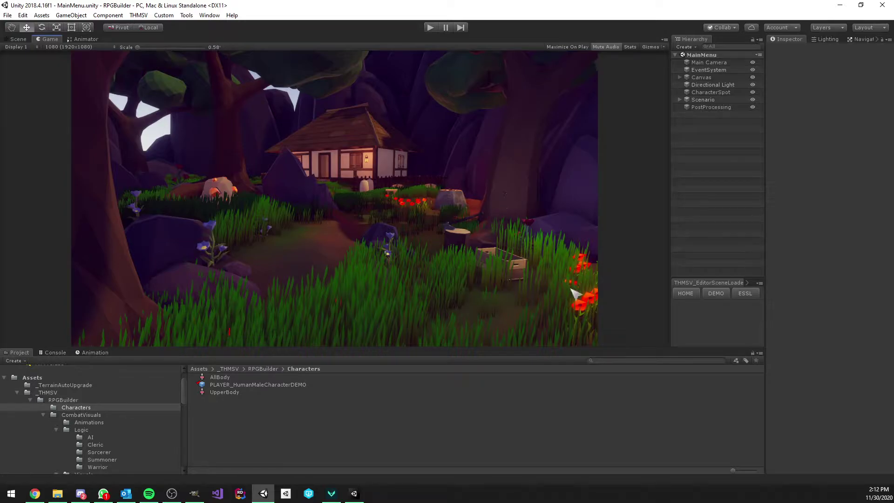
Step: Browse the Project to the RPGBuilder Scenes folder and select the UI_Scene asset
left_click_drag(719, 278, 731, 290)
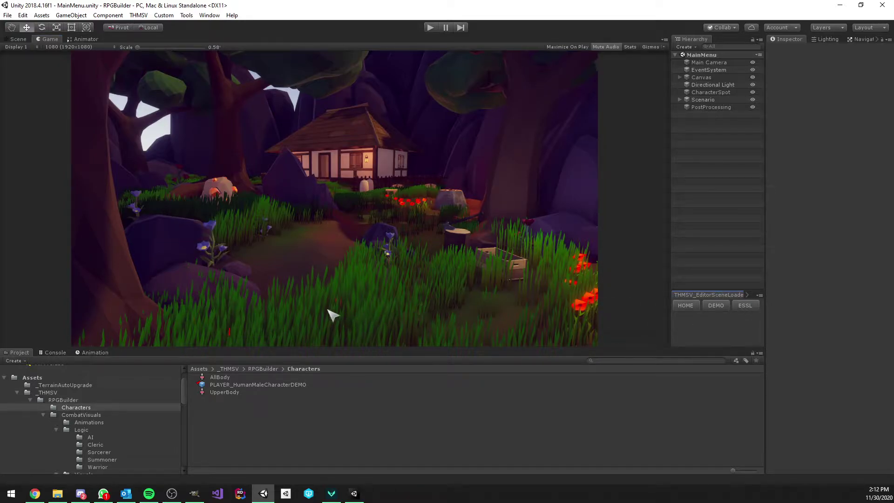
scroll(122, 384, "down", 3)
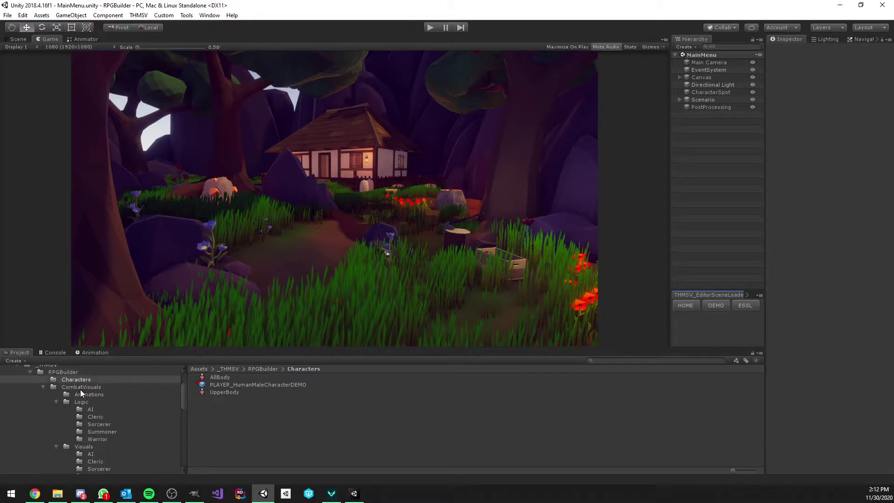
left_click(55, 401)
left_click(44, 387)
scroll(60, 391, "down", 3)
scroll(44, 417, "down", 6)
left_click(72, 378)
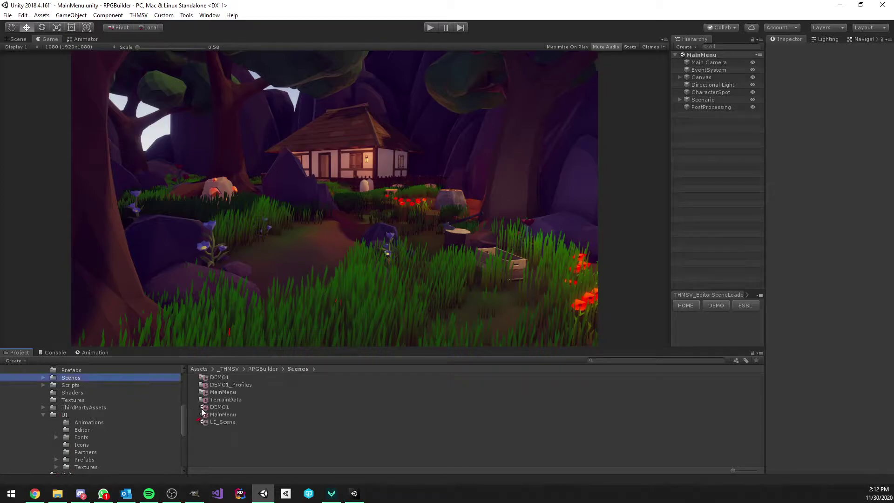
left_click(224, 422)
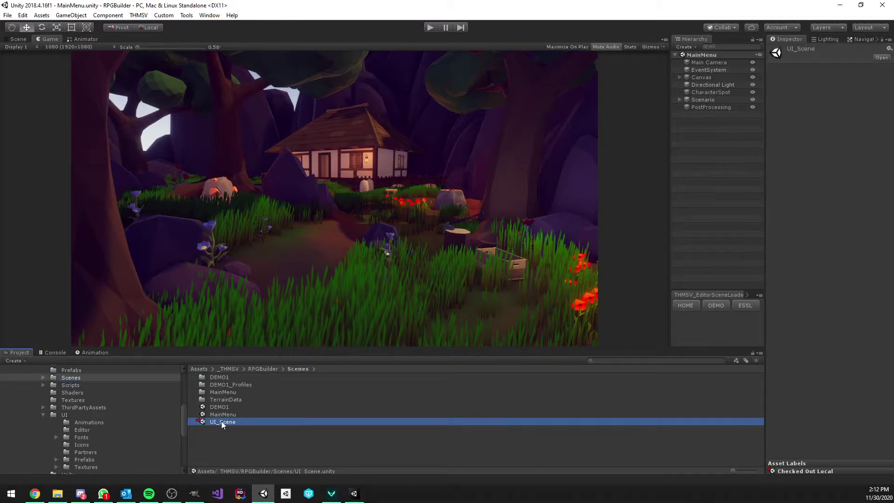
Step: Check the scene list in File > Build Settings, then close it
left_click(7, 15)
left_click(66, 107)
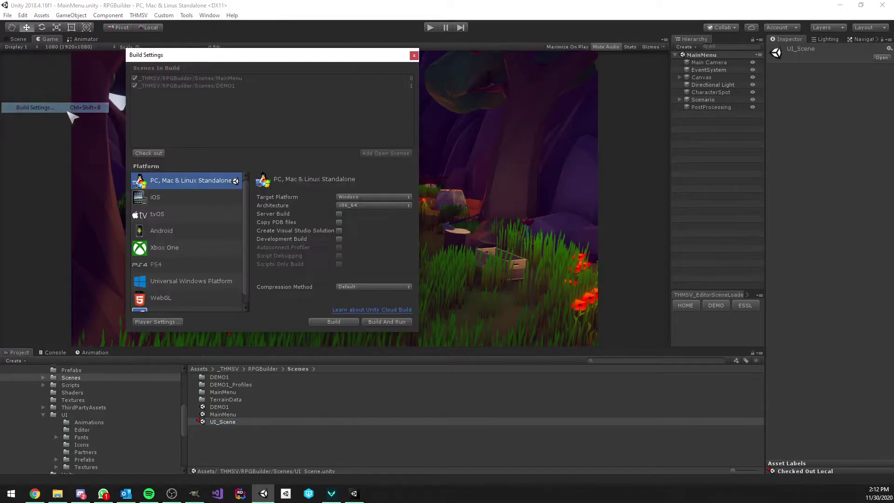
left_click(414, 56)
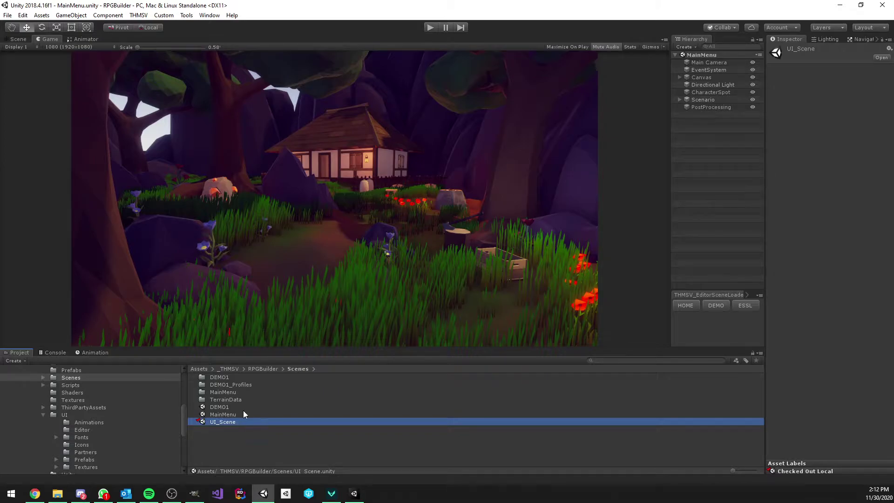
Step: Open UI_Scene and inspect Main Camera, Directional Light and RPGBuilder_ESSENTIALS
double_click(230, 421)
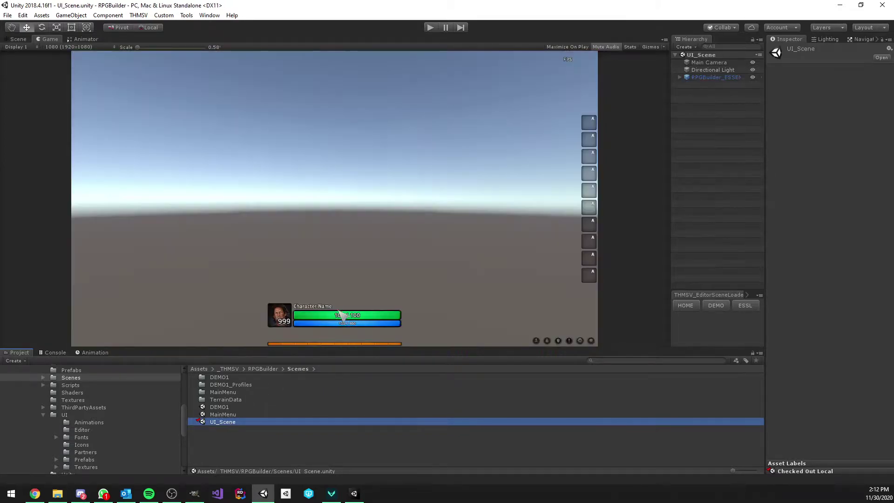
left_click(677, 167)
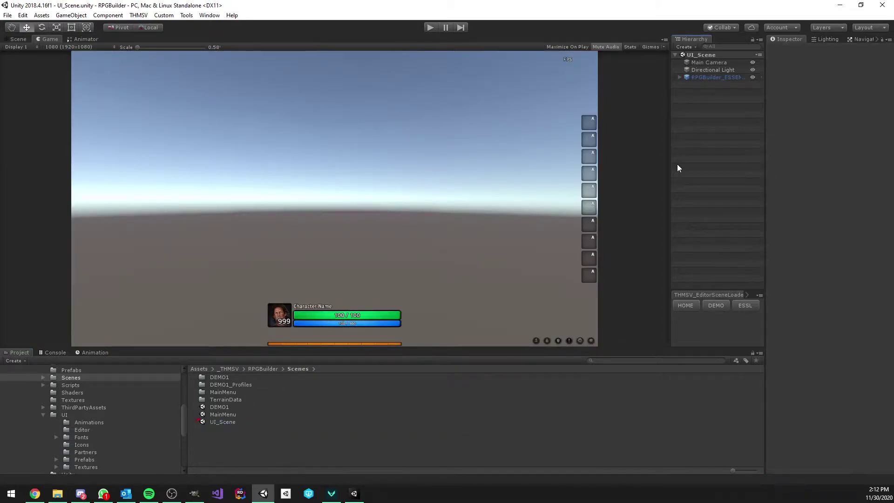
left_click(713, 63)
left_click(715, 70)
left_click(708, 78)
Step: Expand RPGBuilder_ESSENTIALS to show Canvas, EventSystem and GAME_MANAGER, and ping its prefab in Essentials
left_click_drag(672, 86, 632, 81)
left_click(641, 78)
left_click(834, 68)
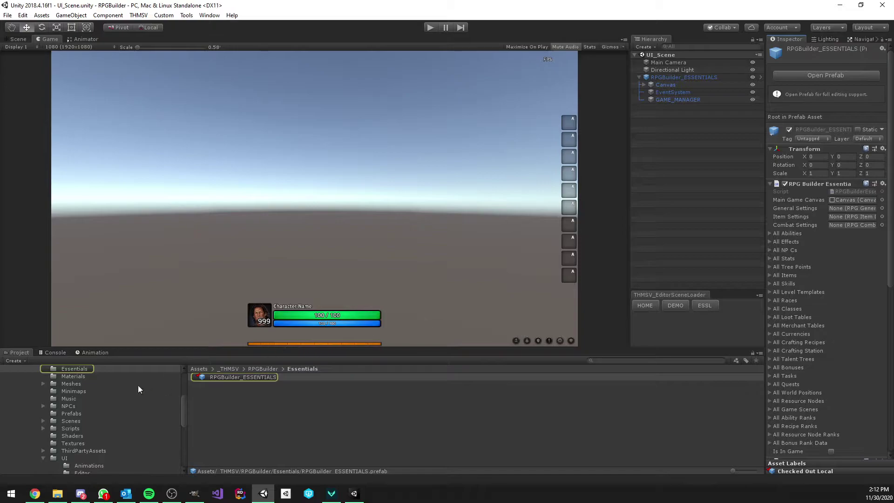
scroll(138, 385, "up", 3)
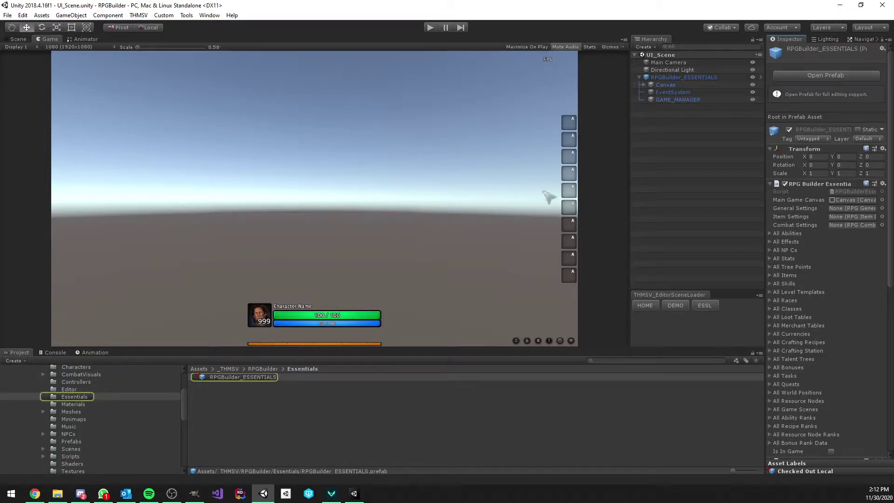
left_click(694, 80)
mouse_move(692, 80)
left_mouse_down()
mouse_move(640, 102)
mouse_move(705, 94)
mouse_move(699, 71)
mouse_move(688, 77)
left_mouse_up()
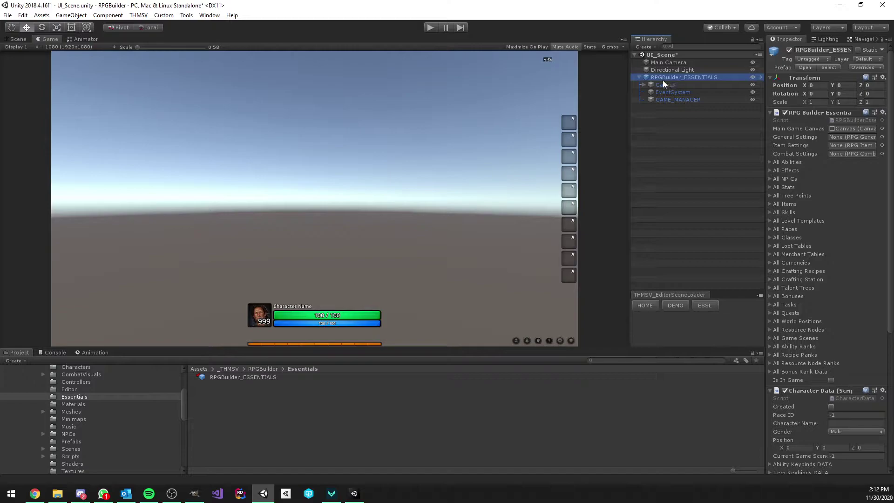
Step: Expand All Abilities and scroll through Character Data, then show Canvas's Screen Space - Overlay, 1920×1080 scaler settings
left_click_drag(663, 80, 797, 138)
left_click(792, 161)
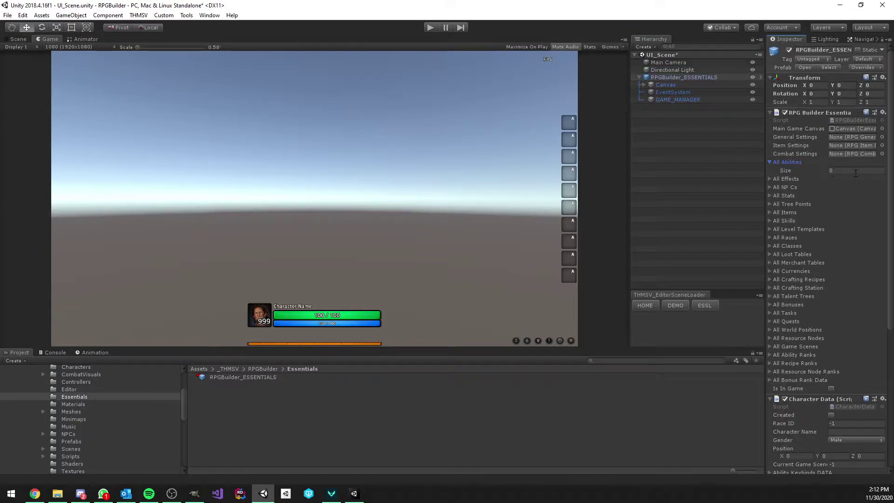
left_click(848, 172)
scroll(792, 172, "down", 8)
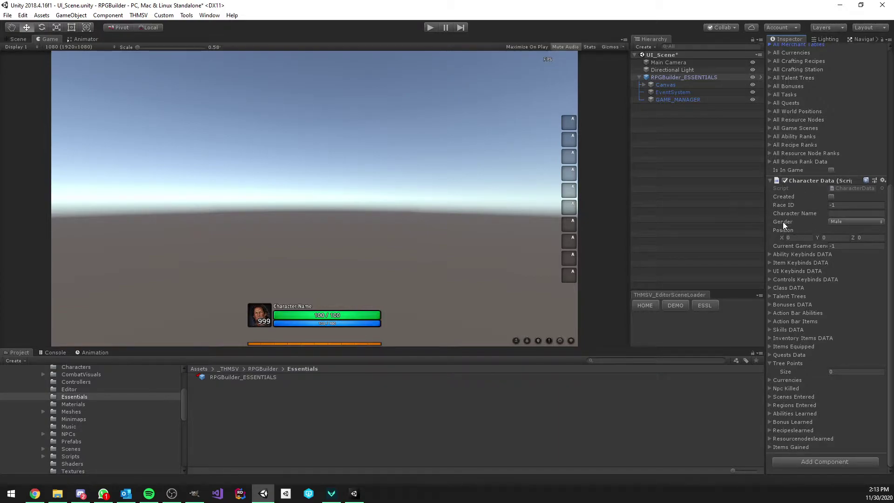
scroll(783, 222, "up", 2)
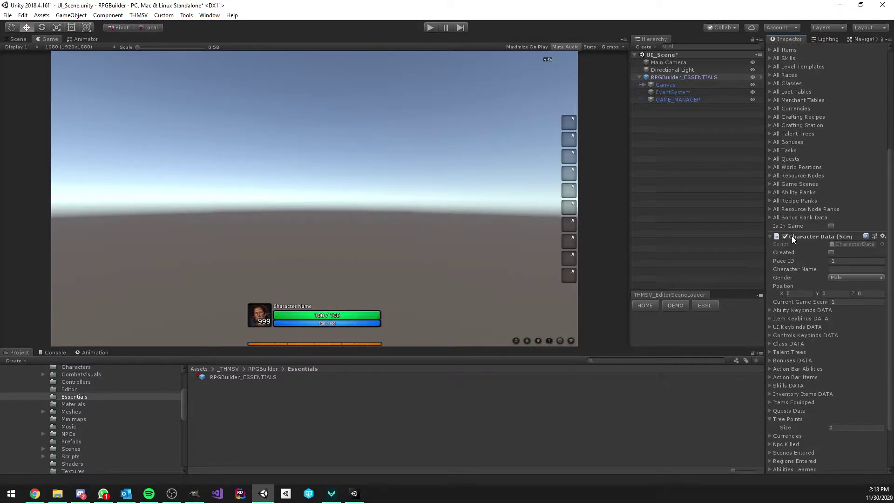
scroll(792, 235, "up", 5)
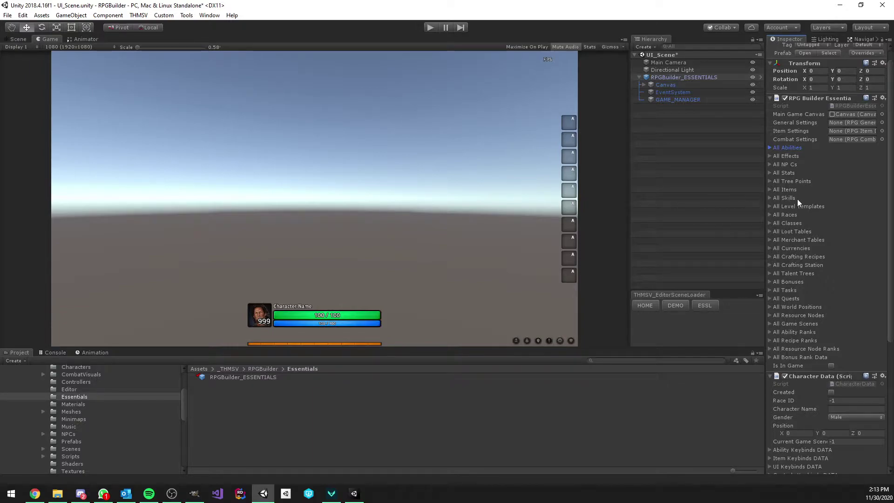
scroll(797, 199, "up", 1)
left_click(690, 85)
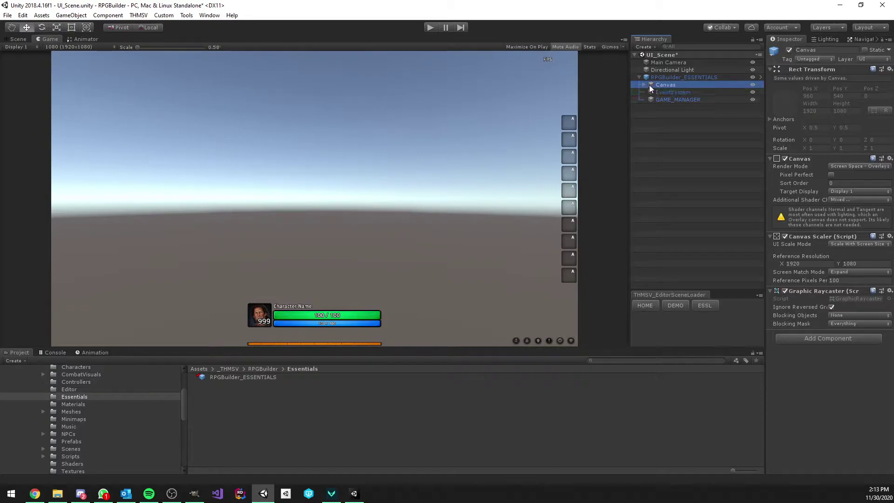
left_click(672, 92)
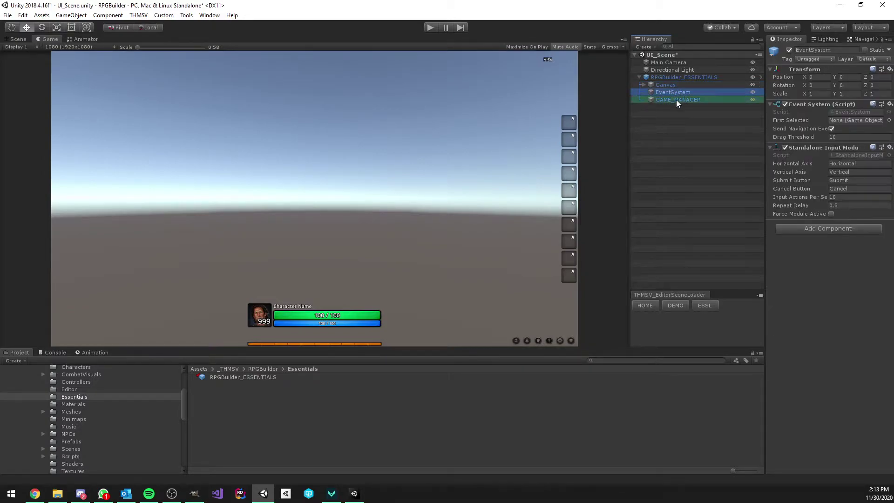
left_click(670, 98)
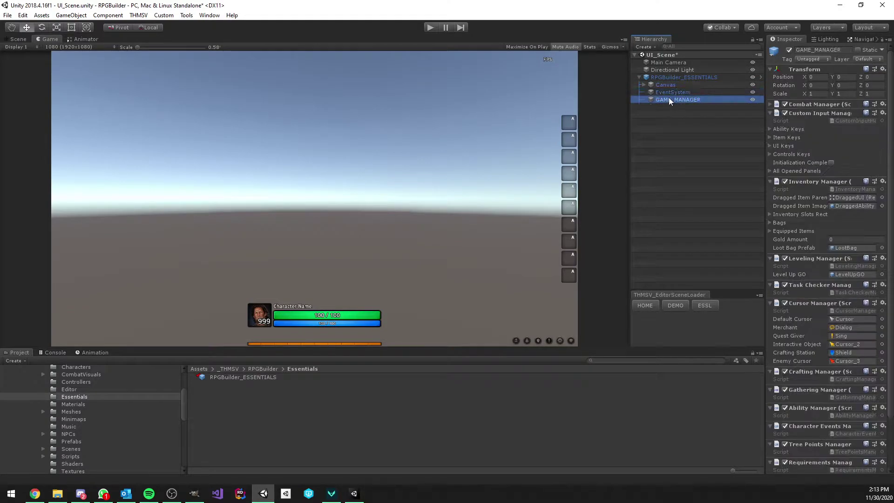
left_click(680, 93)
left_click(680, 100)
scroll(824, 117, "down", 3)
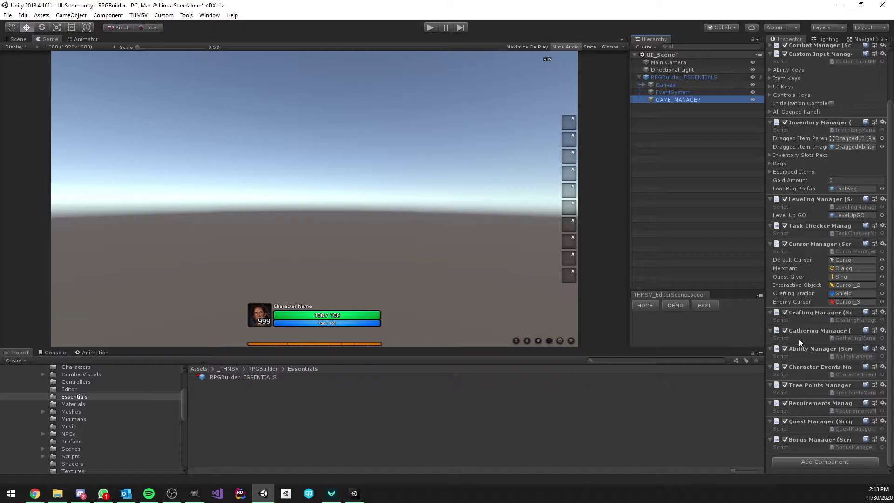
scroll(798, 340, "up", 3)
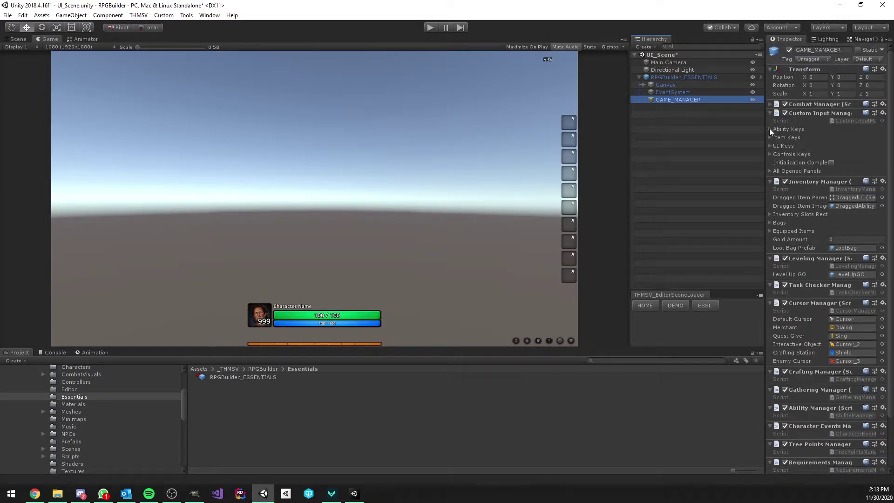
left_click_drag(767, 129, 723, 126)
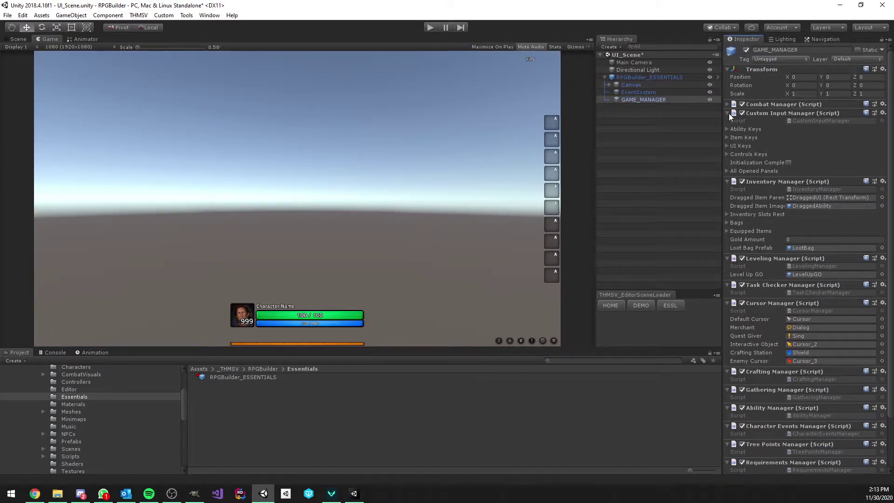
left_click(728, 113)
left_click(727, 122)
left_click(727, 130)
left_click(727, 140)
left_click(727, 148)
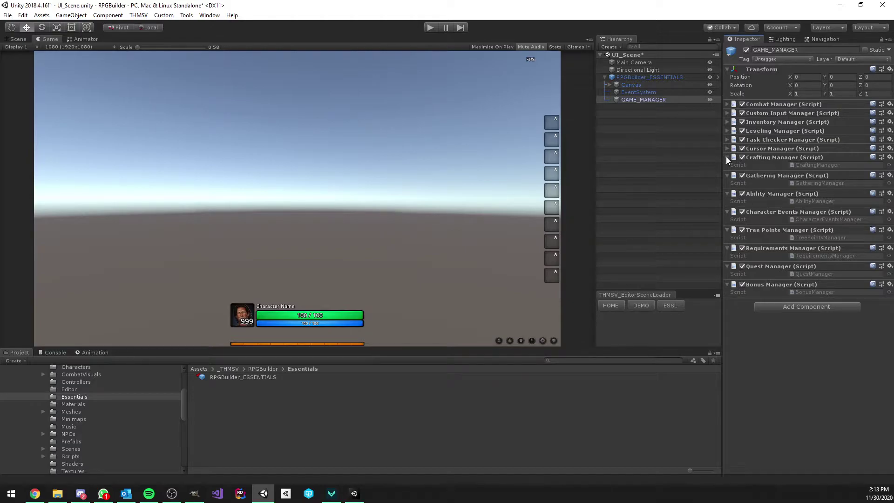
left_click_drag(721, 155, 763, 156)
left_click(665, 84)
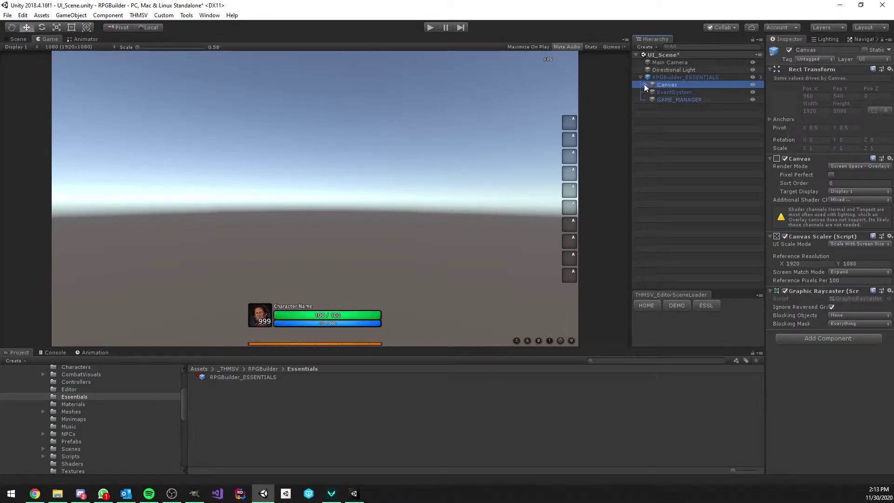
Step: Expand the Canvas and inspect NameplateCanvas, ScreenTextManager, HUDCanvas and WindowsCanvas
left_click(645, 84)
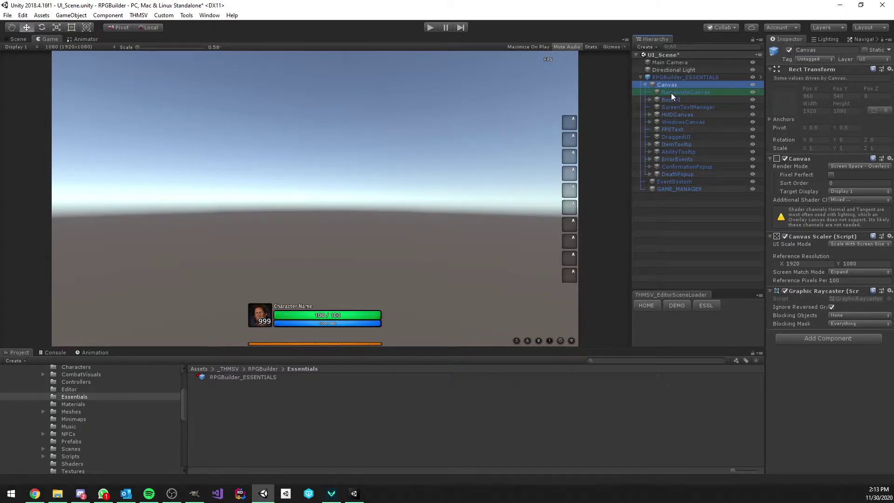
left_click(646, 84)
left_click(645, 85)
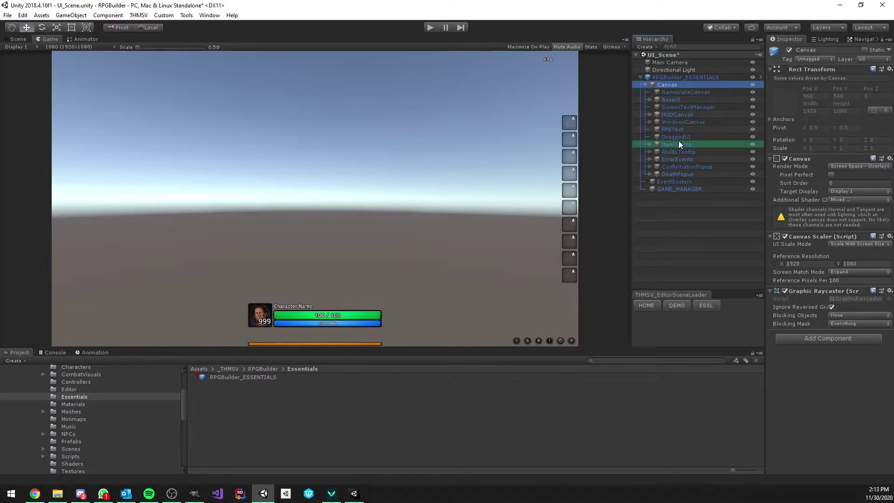
left_click(680, 91)
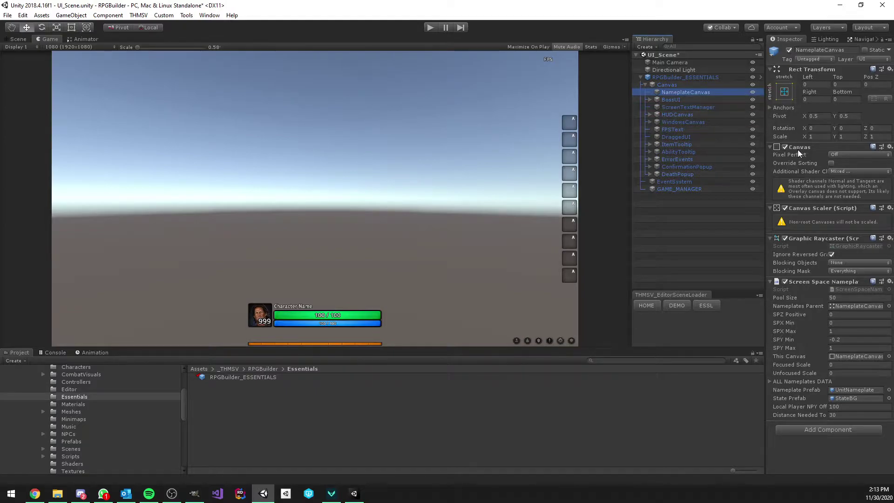
left_click(680, 107)
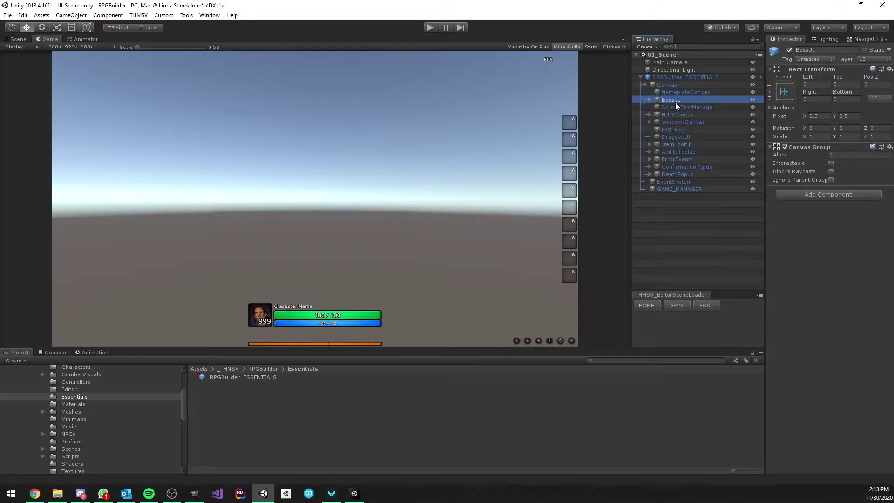
left_click(689, 116)
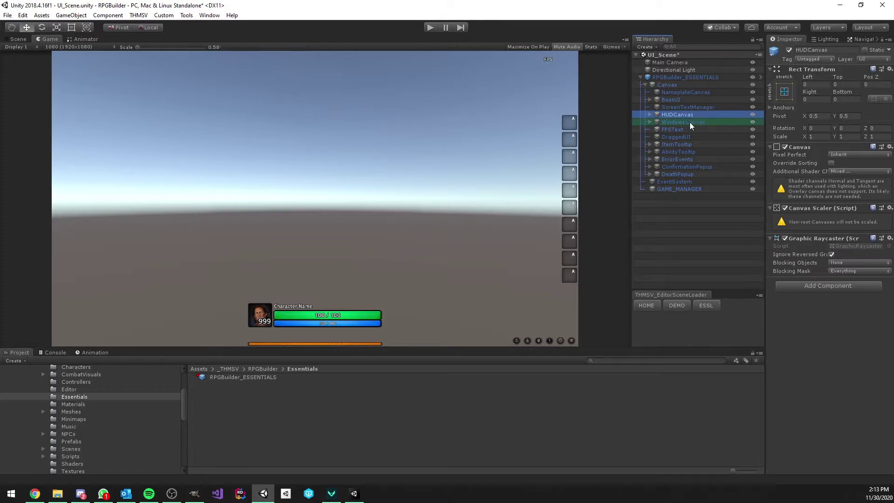
left_click(689, 122)
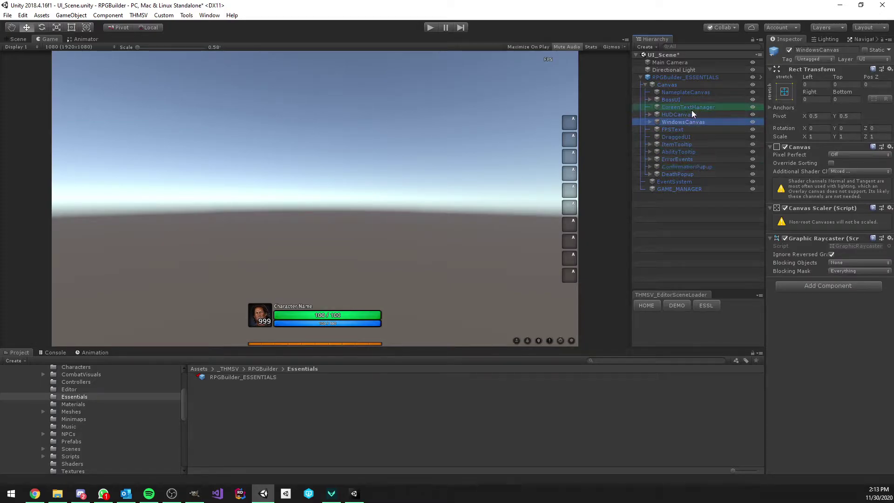
Step: Inspect the tooltip objects, then NameplateCanvas's Screen Space Nameplates settings in a wider Inspector
left_click(680, 152)
left_click(680, 141)
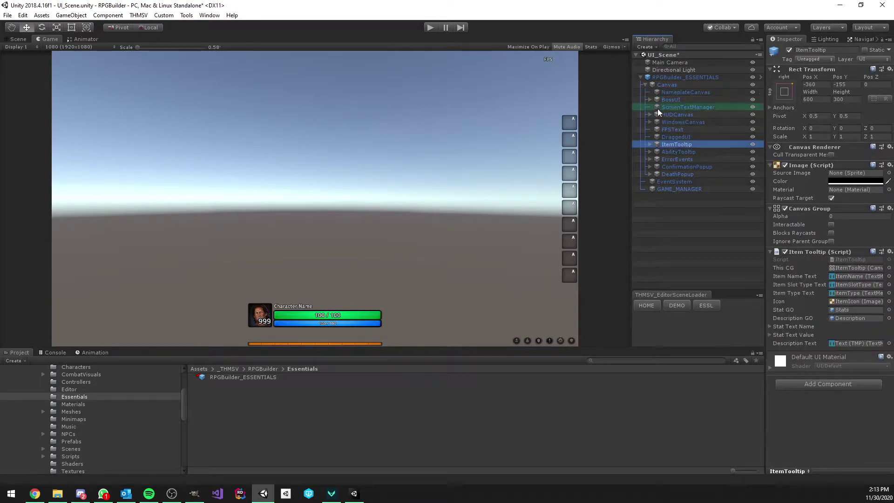
left_click(676, 92)
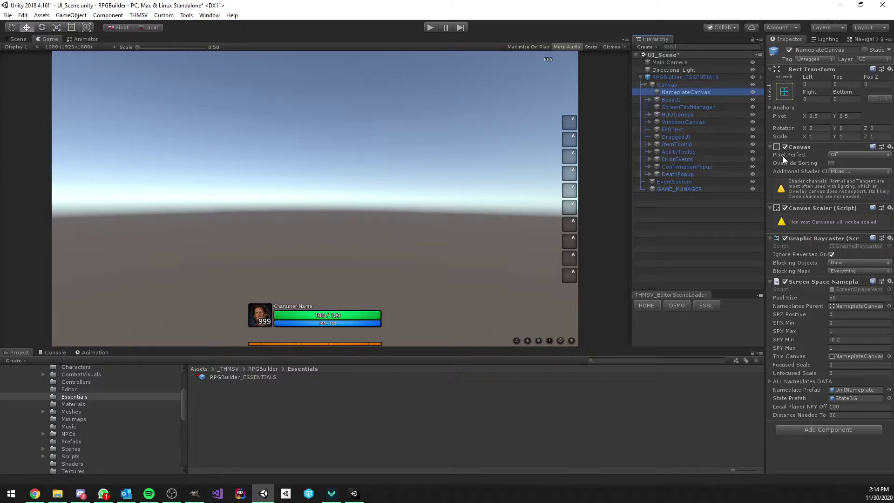
left_click_drag(766, 154, 756, 155)
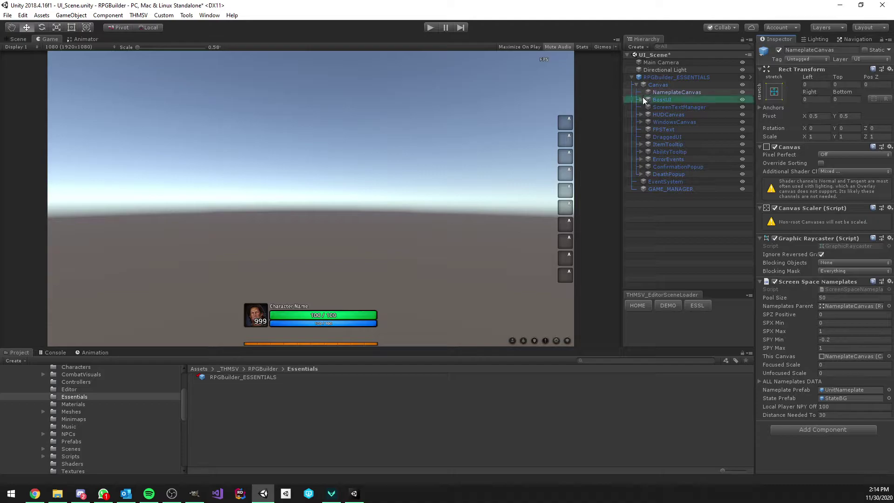
Step: Expand HUDCanvas to inspect its Toolbar, then collapse it and view the root Canvas
left_click(641, 115)
left_click(678, 122)
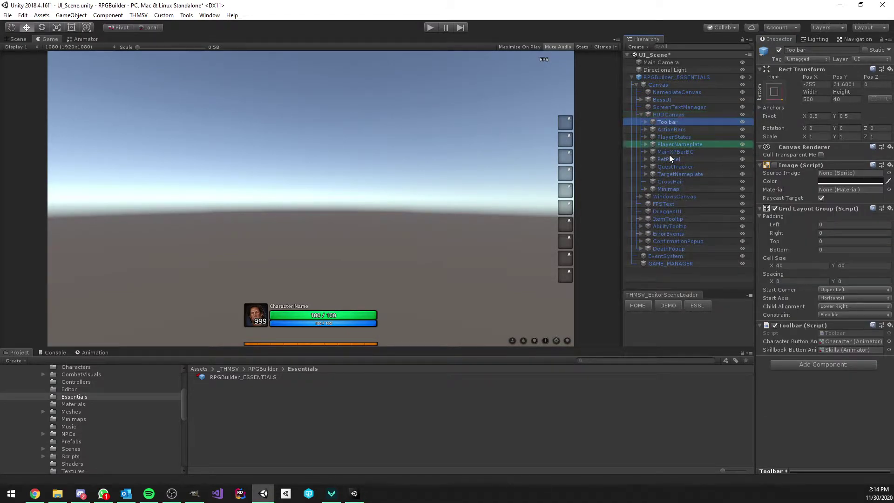
left_click(672, 116)
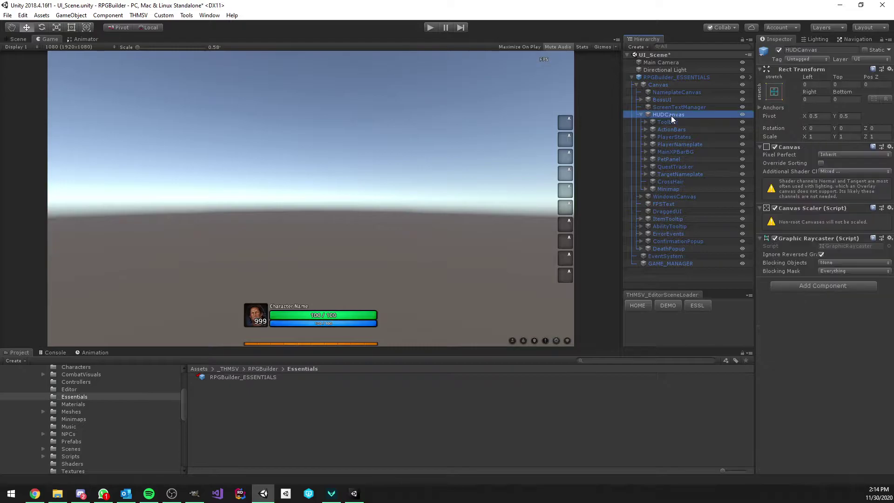
left_click(642, 114)
left_click(659, 84)
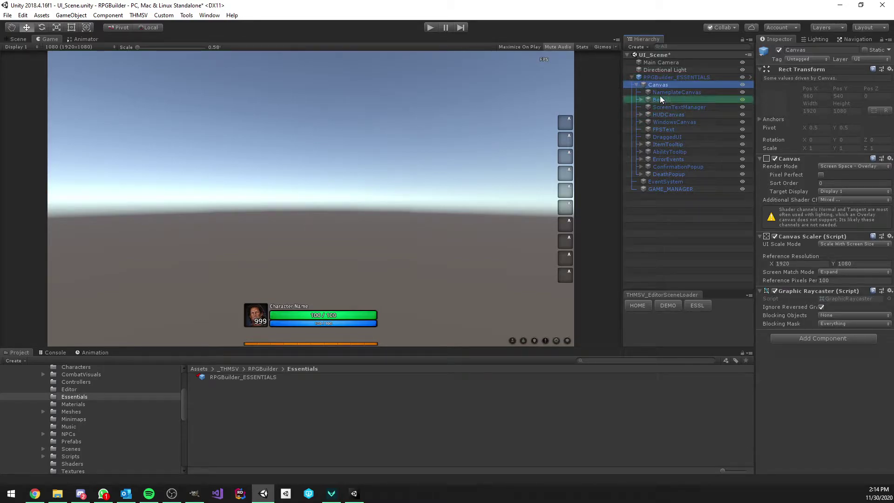
Step: Review HUDCanvas, NameplateCanvas, BossUI and ScreenTextManager settings
left_click(672, 114)
left_click(642, 114)
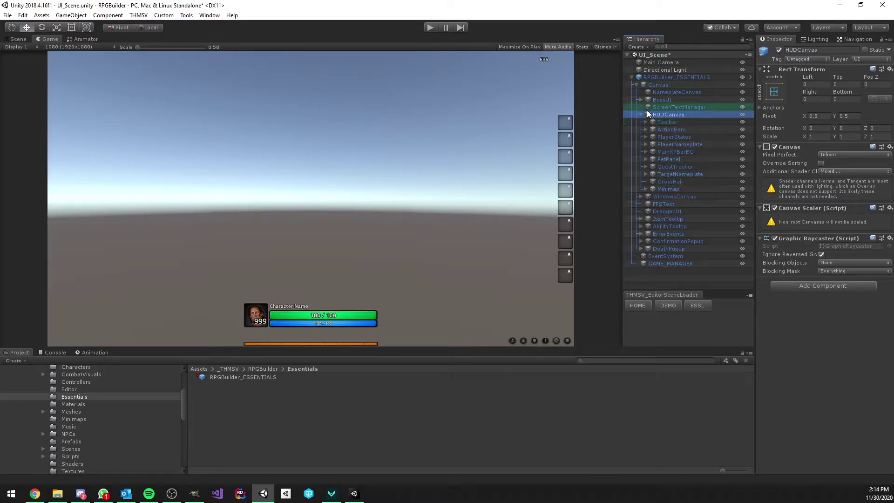
left_click(642, 115)
left_click(675, 92)
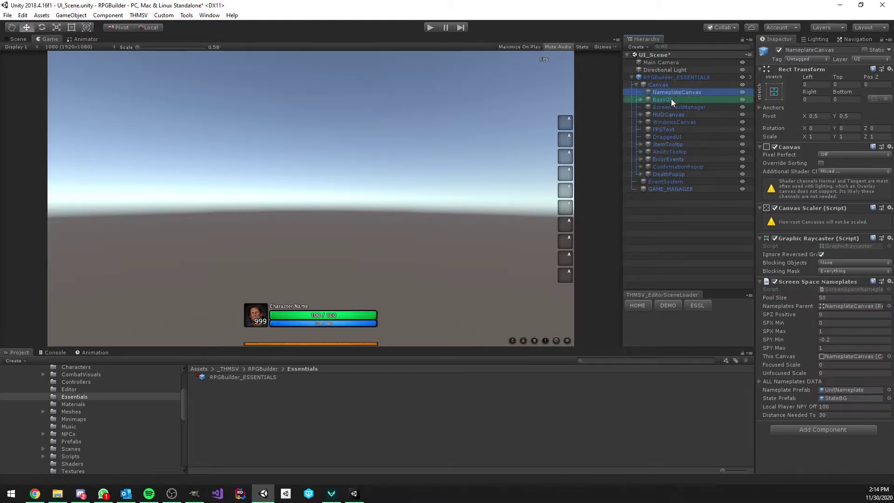
left_click(670, 100)
left_click(675, 108)
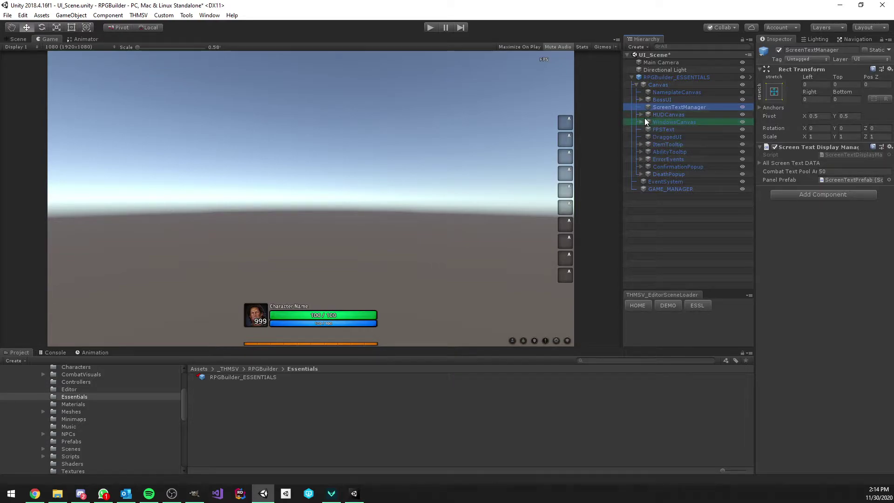
Step: Compare WindowsCanvas settings with HUDCanvas settings
left_click(641, 115)
left_click(640, 114)
left_click(667, 120)
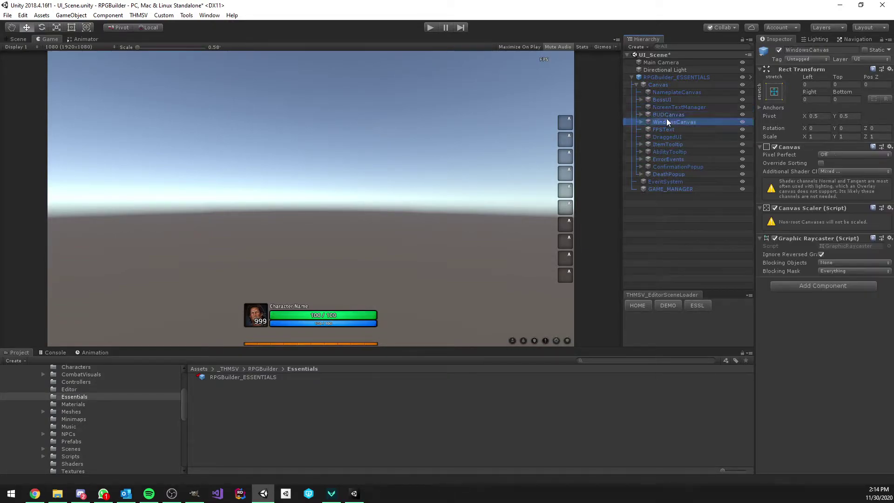
left_click(648, 114)
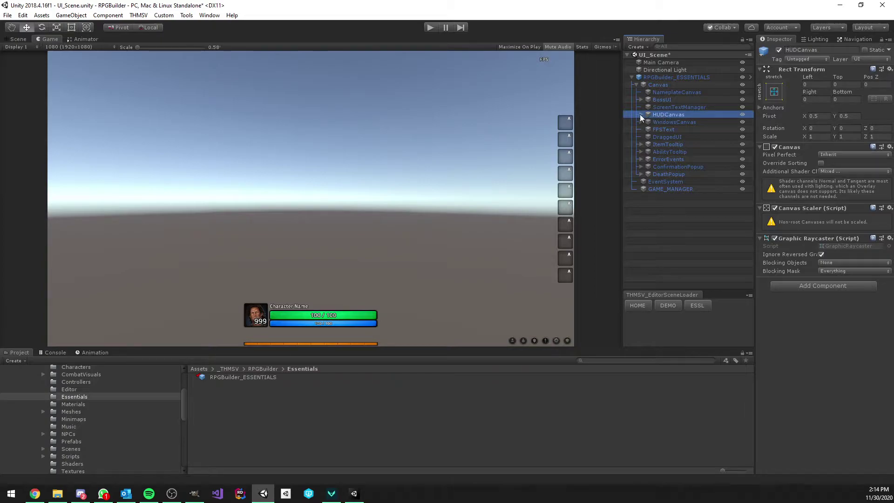
Step: Inspect HUDCanvas's Toolbar, ActionBars, PlayerStates, CrossHair and Minimap (map scale 0.1)
left_click(641, 114)
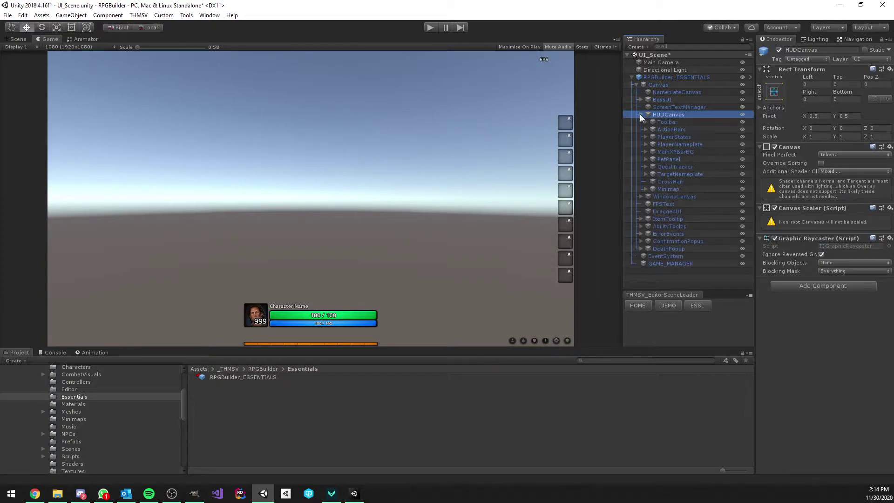
left_click(678, 122)
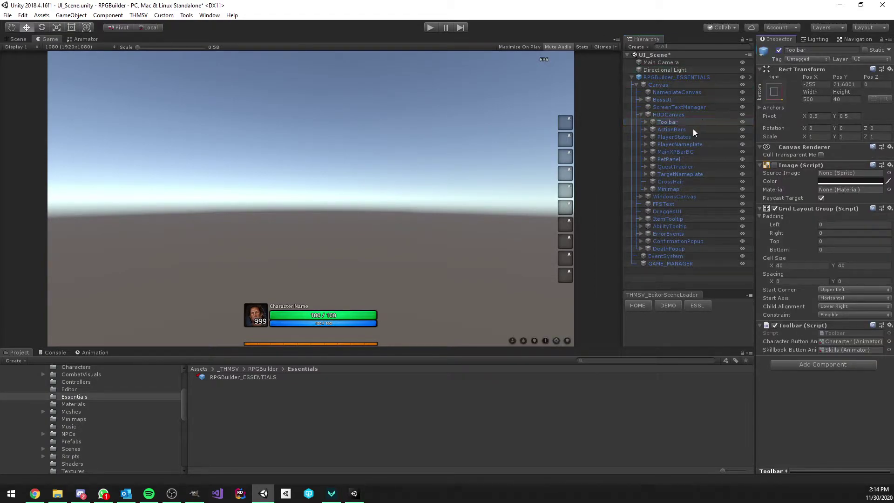
left_click(689, 130)
left_click(686, 136)
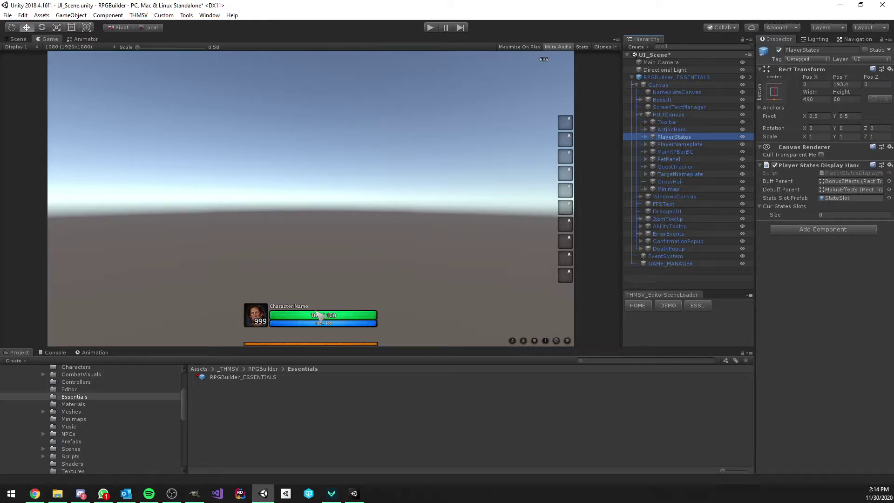
left_click(678, 180)
left_click(671, 189)
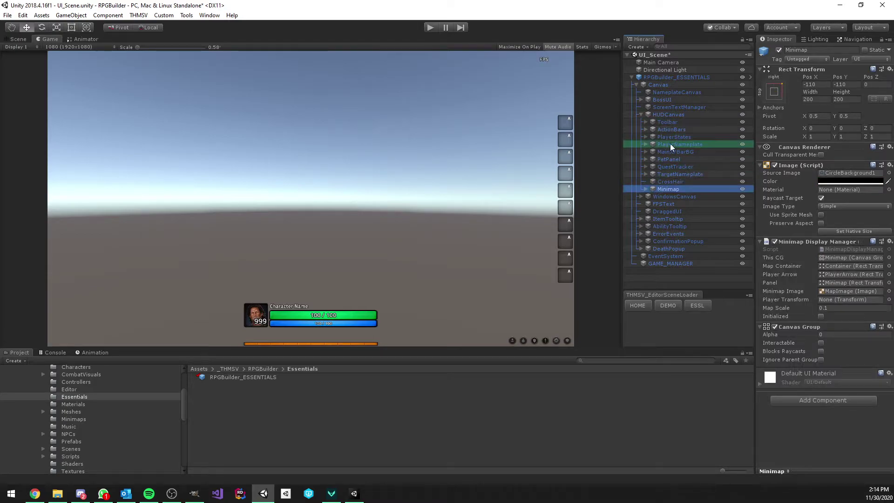
Step: Expand WindowsCanvas and briefly show the Character window at alpha 1, Interactable, then revert to 0
left_click(641, 114)
left_click(657, 122)
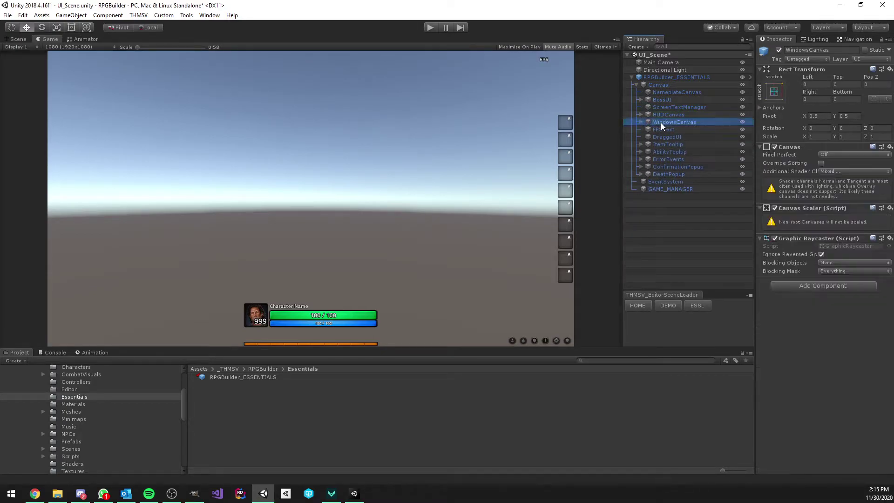
left_click(641, 122)
left_click(667, 130)
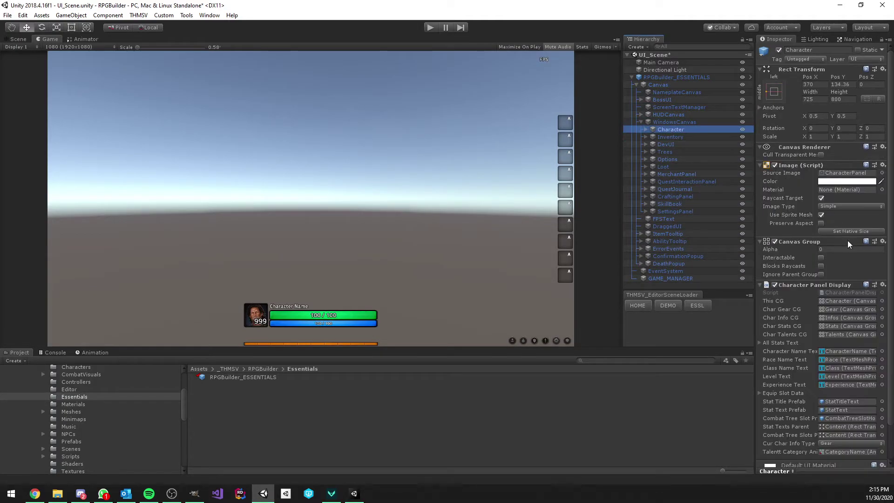
left_click(838, 249)
type("1")
left_click(821, 258)
left_click(838, 249)
type("0")
left_click(821, 258)
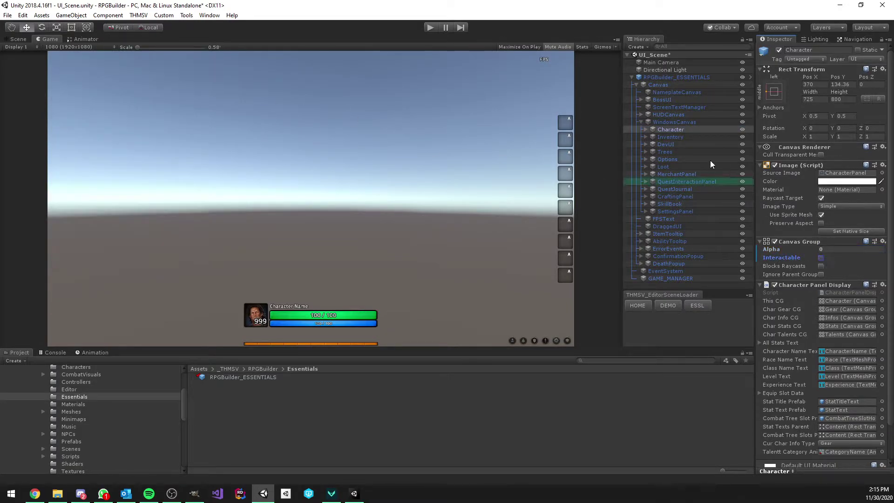
Step: Look through the Inventory, Trees, Options, Loot, MerchantPanel and SkillBook windows, ending on Inventory
left_click(677, 137)
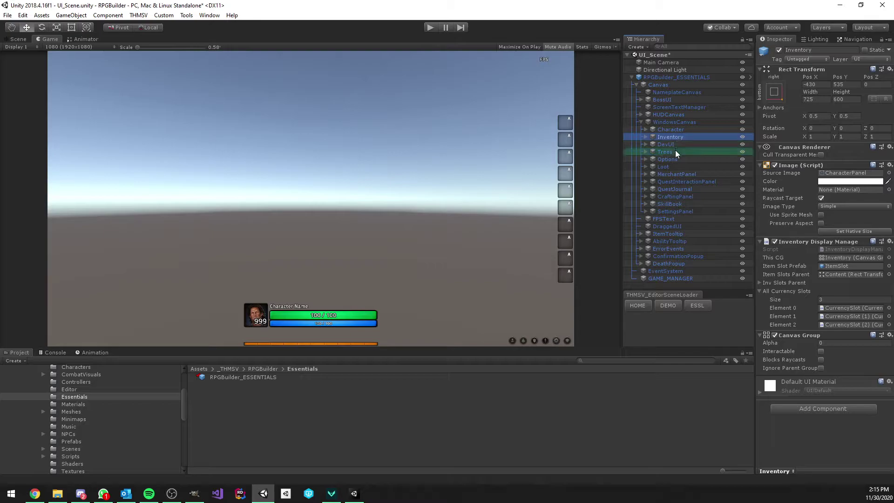
left_click(676, 150)
left_click(675, 158)
left_click(678, 166)
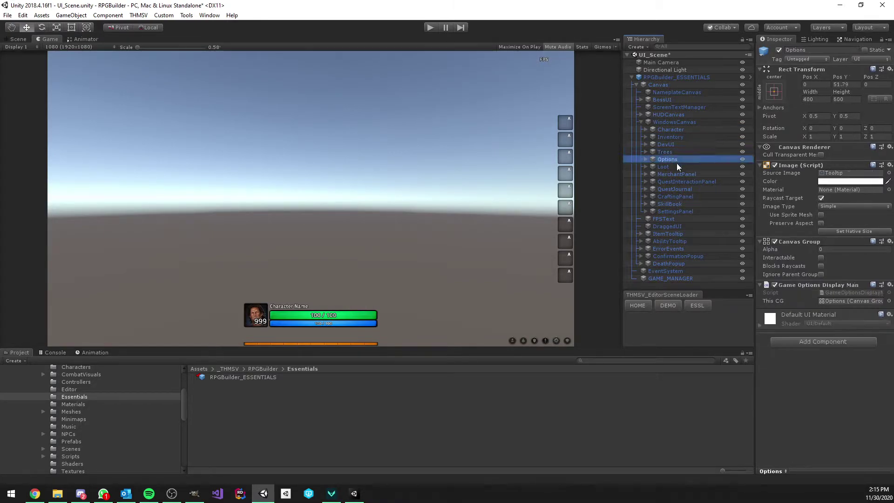
left_click(680, 173)
left_click(676, 205)
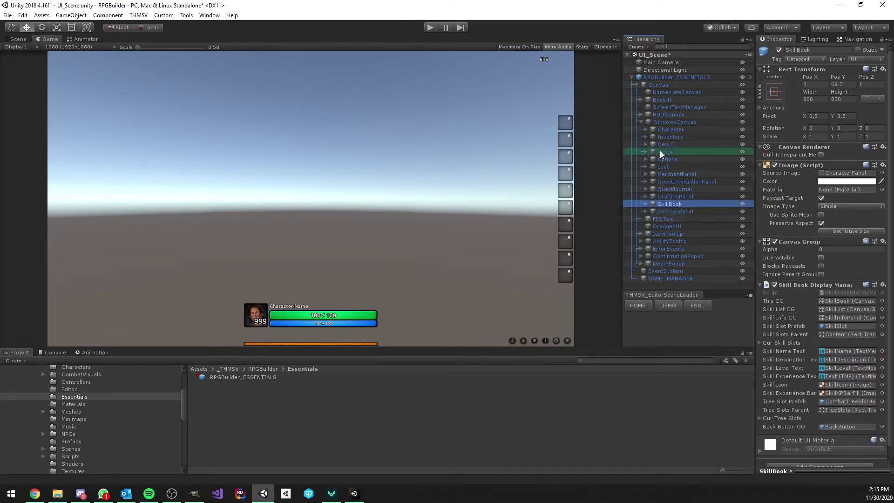
left_click(350, 196)
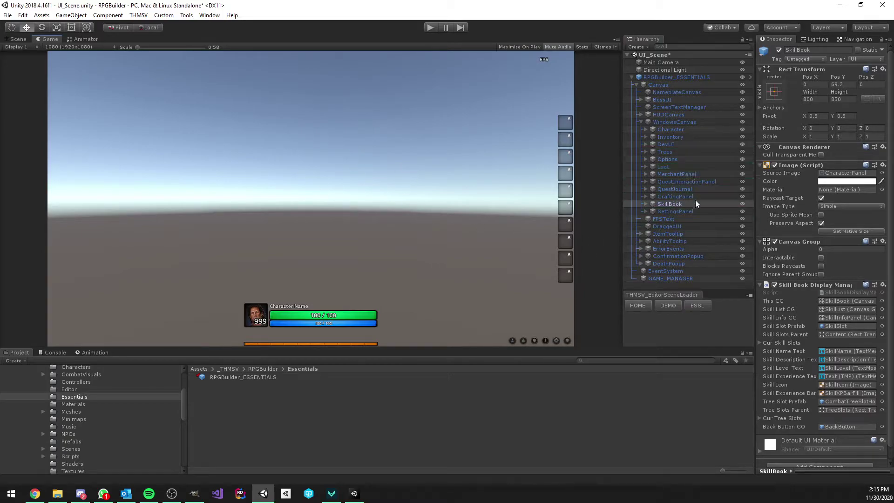
left_click(675, 138)
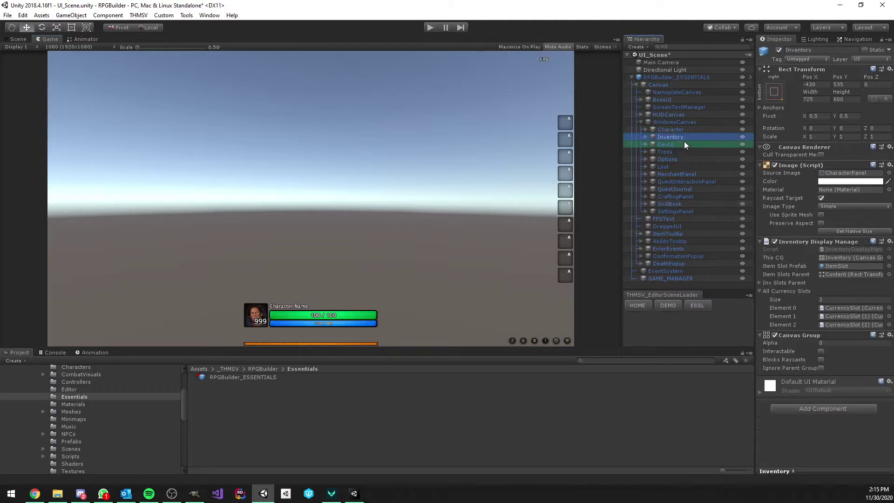
Step: Show the Inventory window at alpha 1 and Interactable, then set it back to 0 and non-interactable
left_click(833, 343)
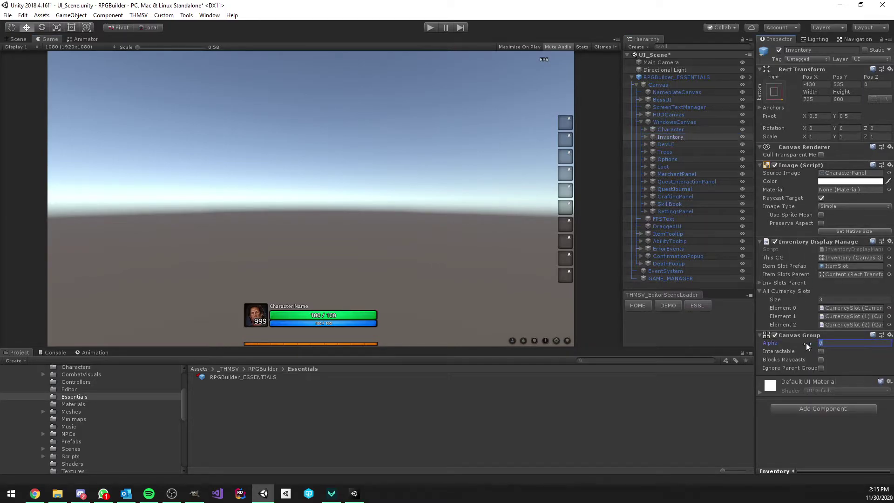
type("1")
left_click(821, 352)
left_click(829, 343)
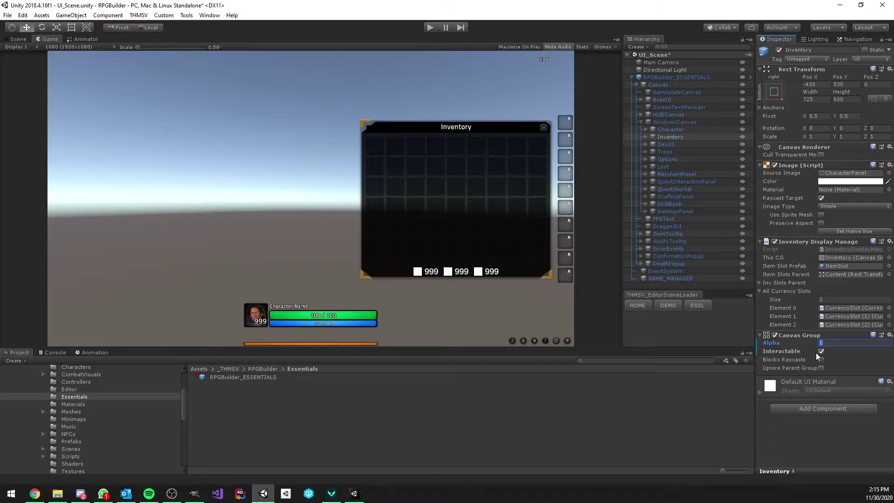
left_click(495, 201)
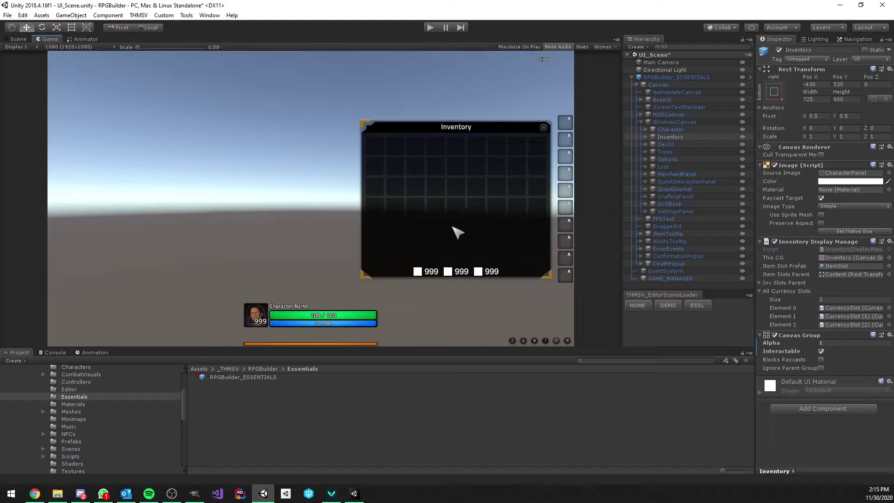
left_click(830, 343)
key("Return")
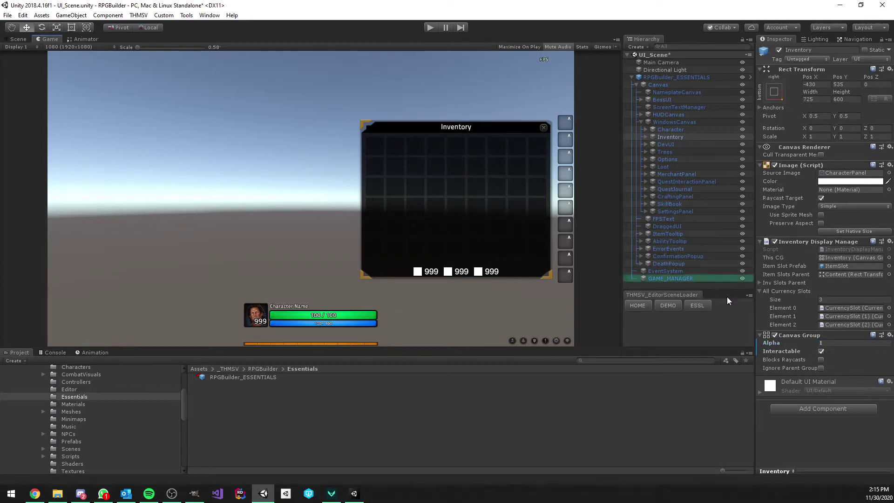
left_click(828, 344)
type("0")
left_click(821, 351)
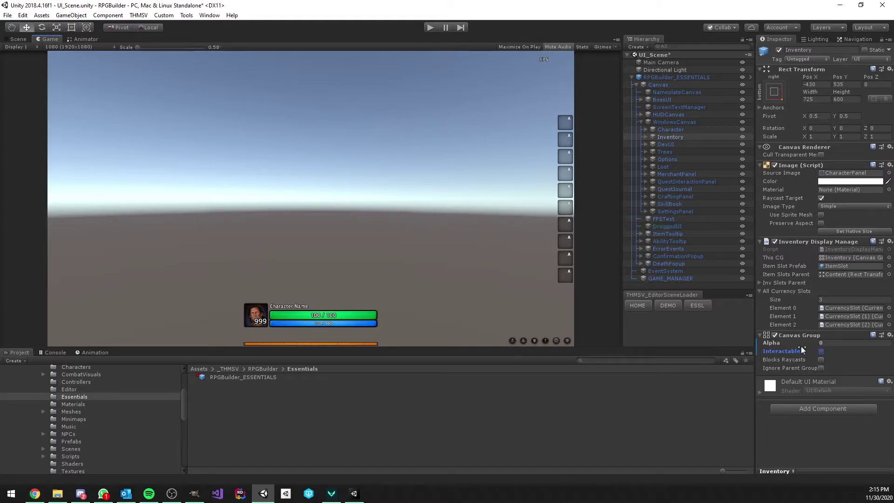
Step: Check DevUI, then briefly show the Trees window at alpha 1, Interactable, and undo it
left_click(667, 145)
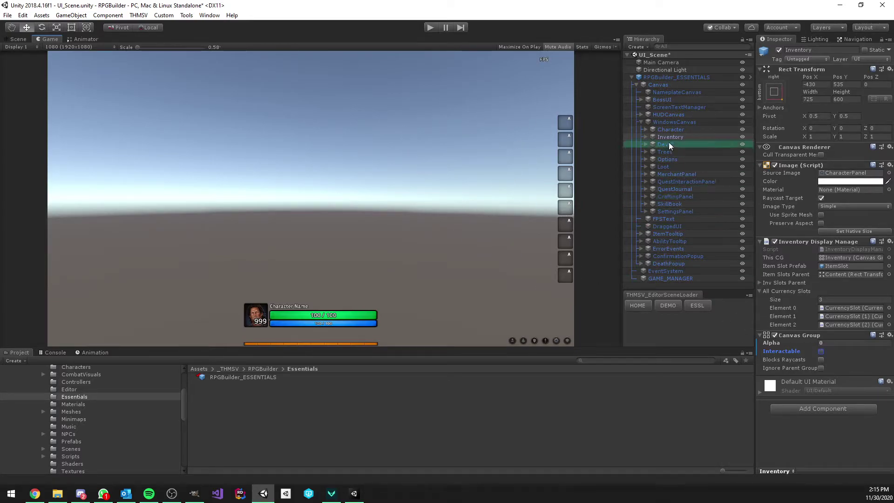
left_click(423, 209)
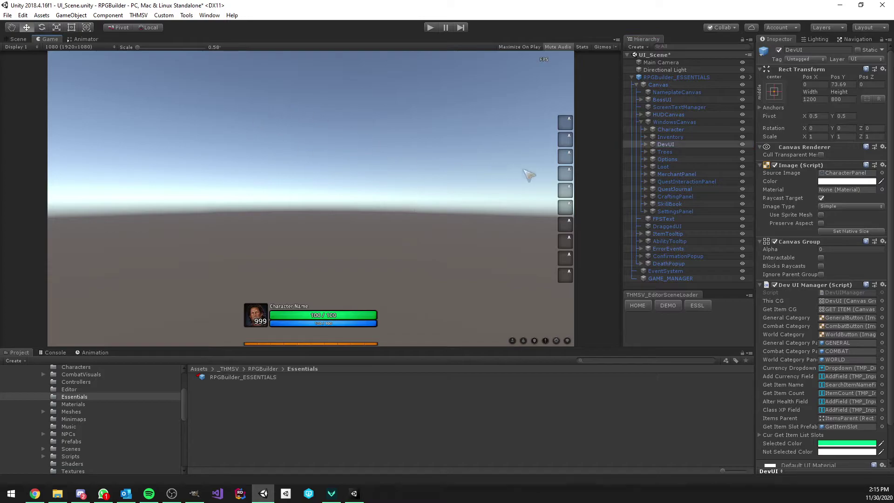
left_click(669, 152)
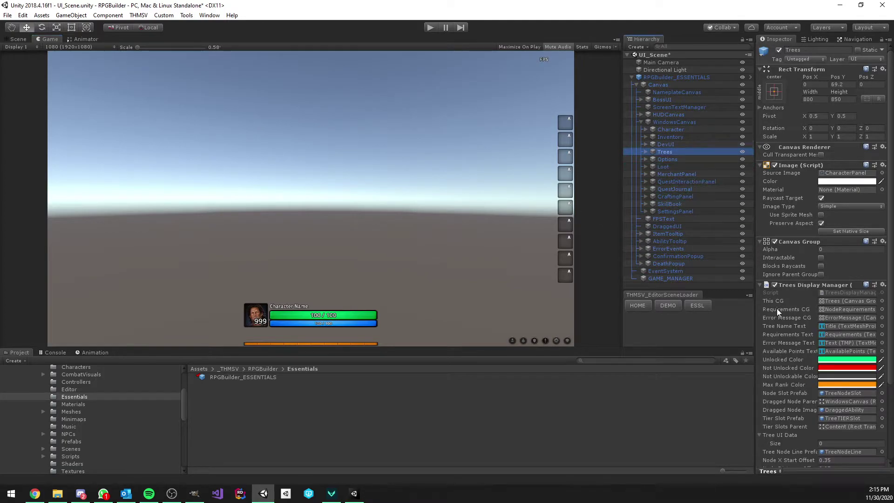
left_click(835, 249)
type("1")
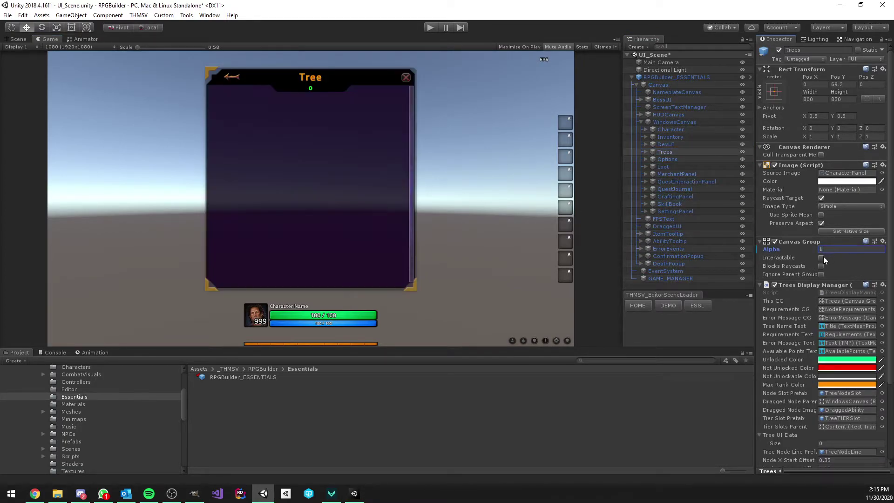
left_click(821, 258)
key("ctrl+z")
key("ctrl+z")
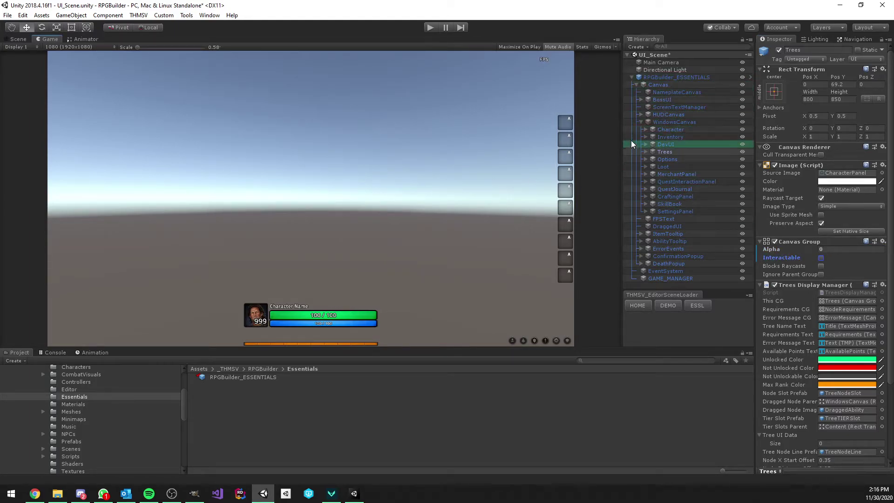
Step: Collapse WindowsCanvas, expand HUDCanvas, and inspect TargetNameplate and the Toolbar's children
left_click(640, 121)
left_click(641, 114)
left_click(675, 174)
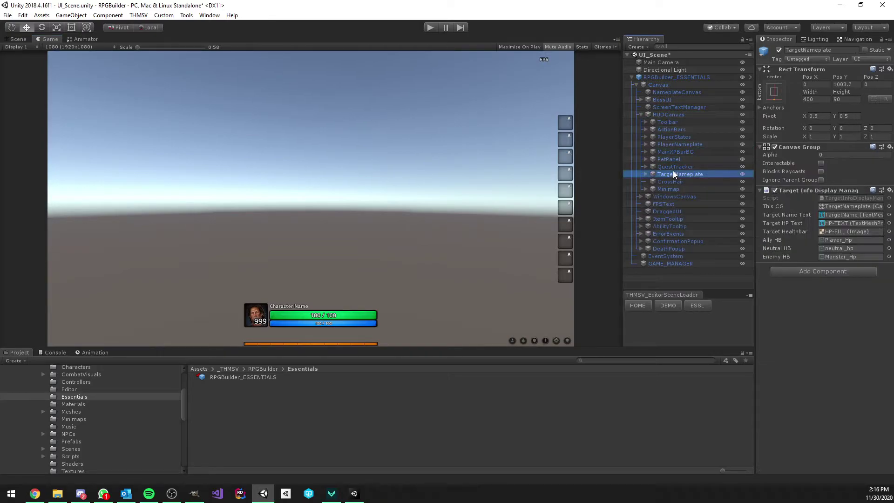
left_click(645, 122)
left_click(645, 121)
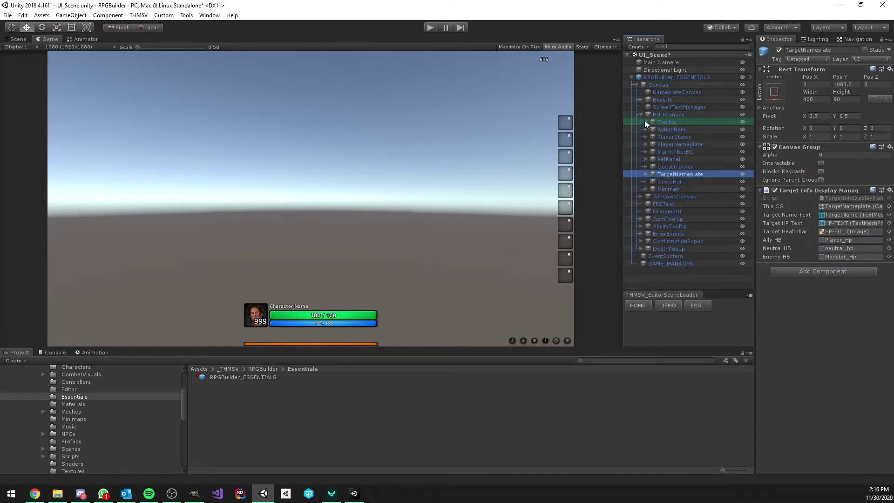
Step: Preview the QuestTracker panel at alpha 1, Interactable, then hide it again at 0
left_click(684, 167)
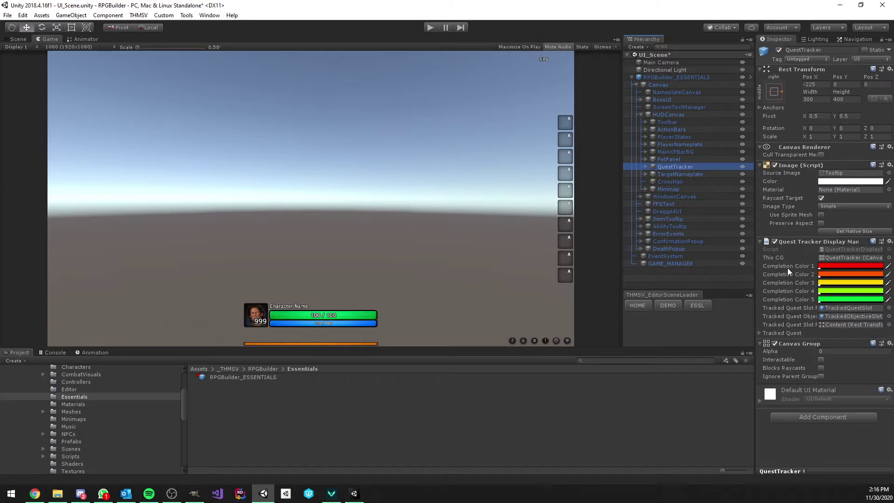
left_click(835, 352)
type("1")
left_click(822, 359)
left_click(835, 351)
type("0")
left_click(821, 359)
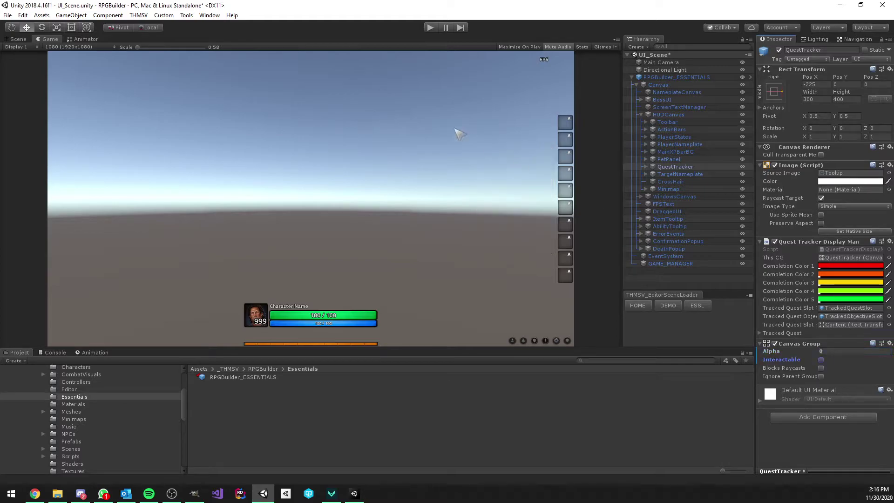
Step: Peek at the Tracked Quest list, then view ScreenTextManager and NameplateCanvas settings
left_click(642, 115)
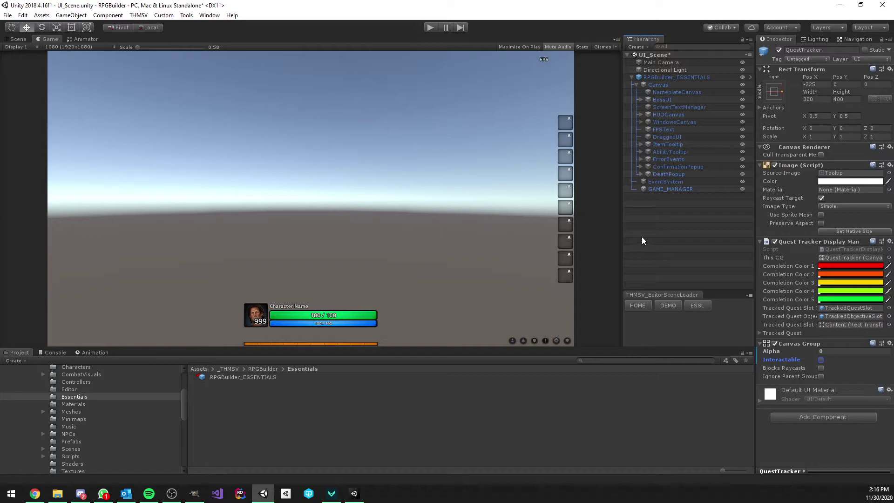
left_click(782, 333)
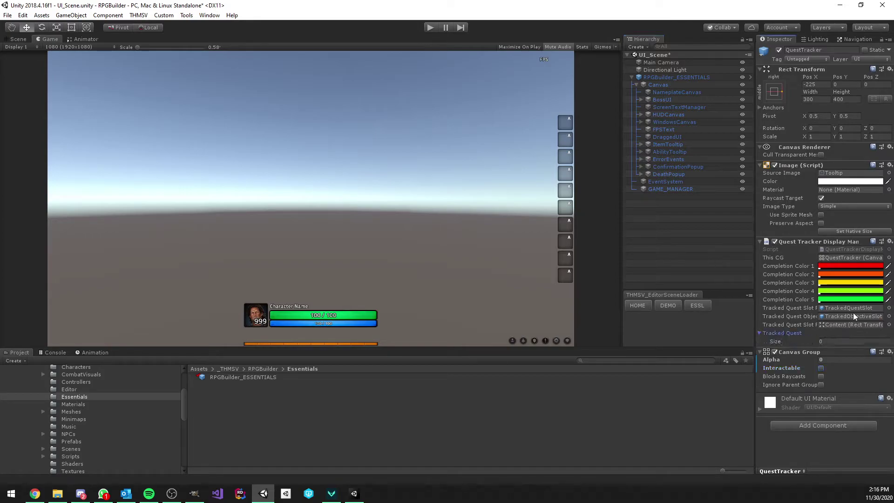
left_click(778, 334)
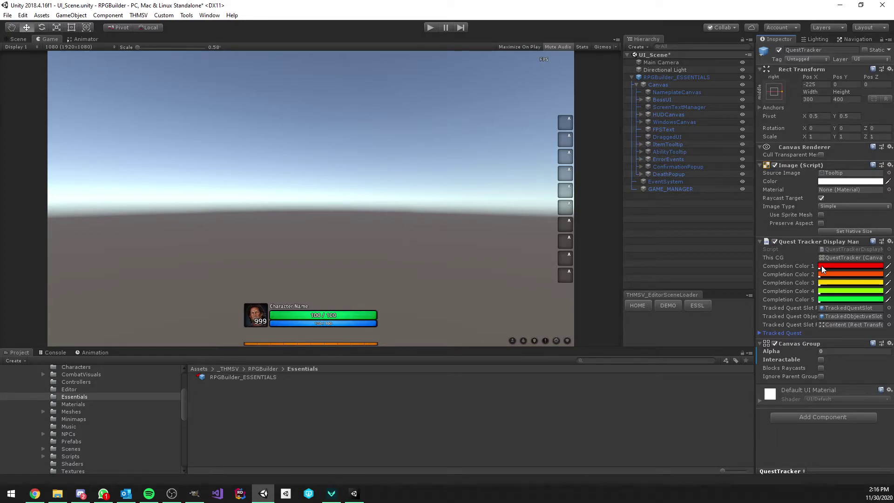
left_click(677, 107)
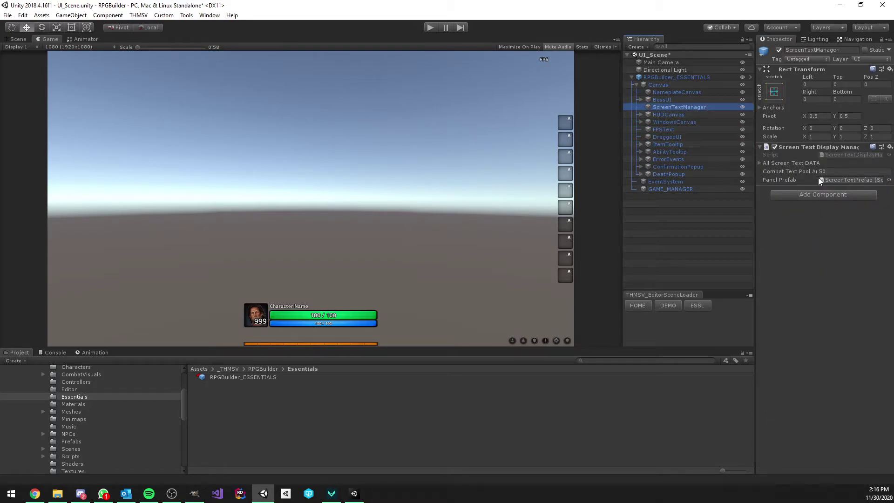
left_click(687, 93)
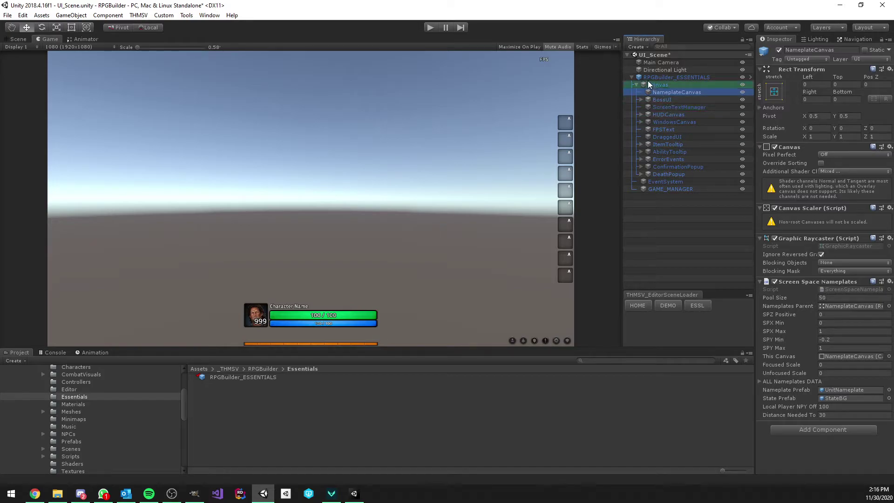
left_click(402, 166)
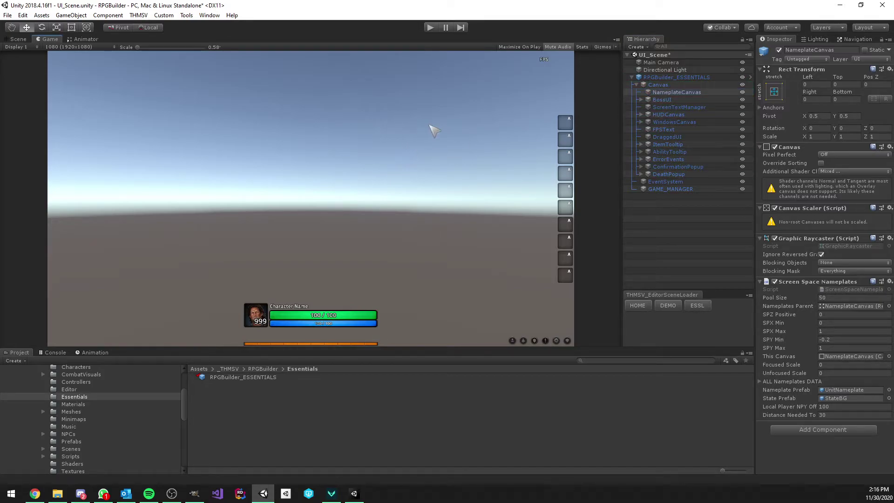
Step: Collapse the Canvas and inspect GAME_MANAGER's manager scripts, expanding Combat Manager
left_click(637, 86)
left_click(636, 84)
left_click(666, 84)
left_click(671, 100)
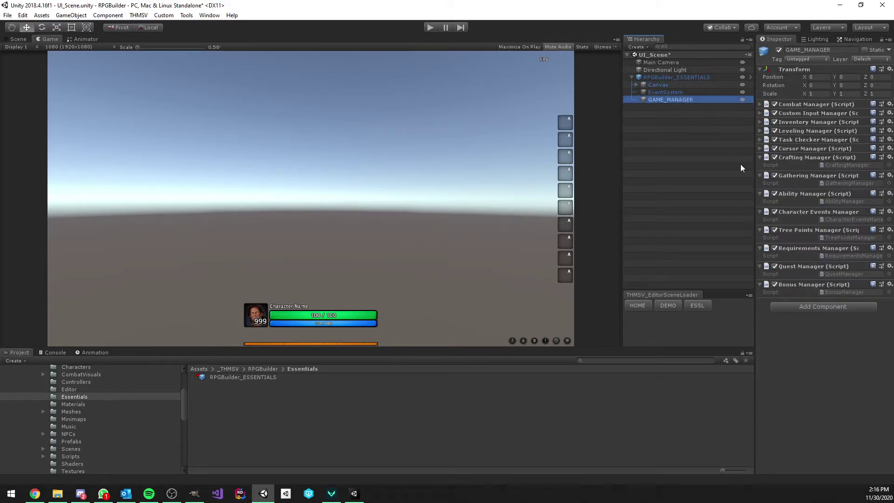
left_click(799, 104)
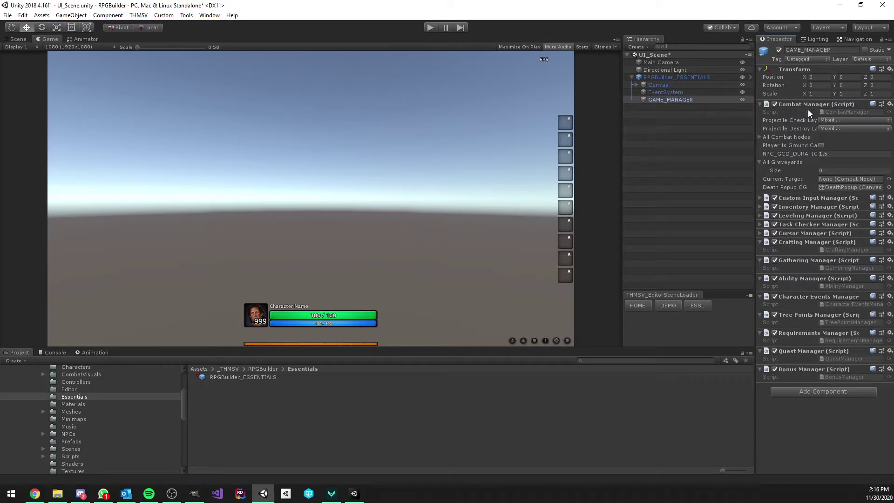
Step: Scroll through the RPGBuilder_ESSENTIALS component's settings, briefly checking Canvas before returning
left_click(666, 77)
scroll(800, 186, "down", 5)
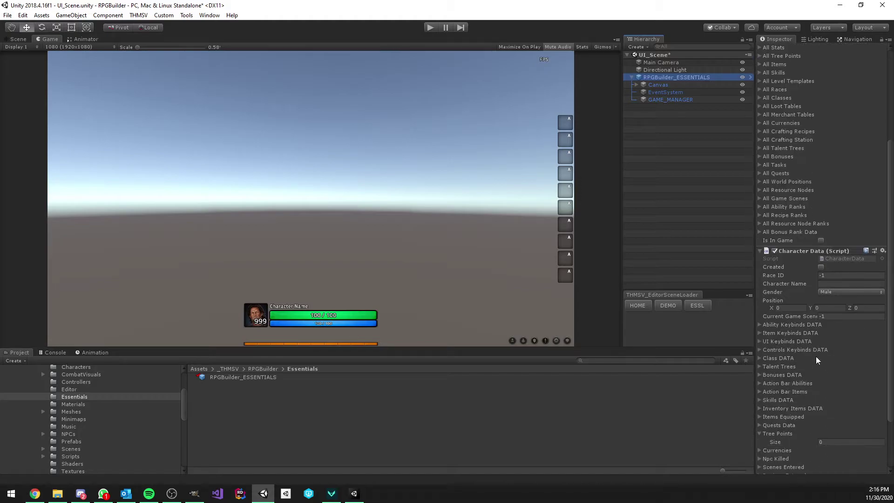
scroll(816, 322, "down", 2)
scroll(818, 326, "up", 7)
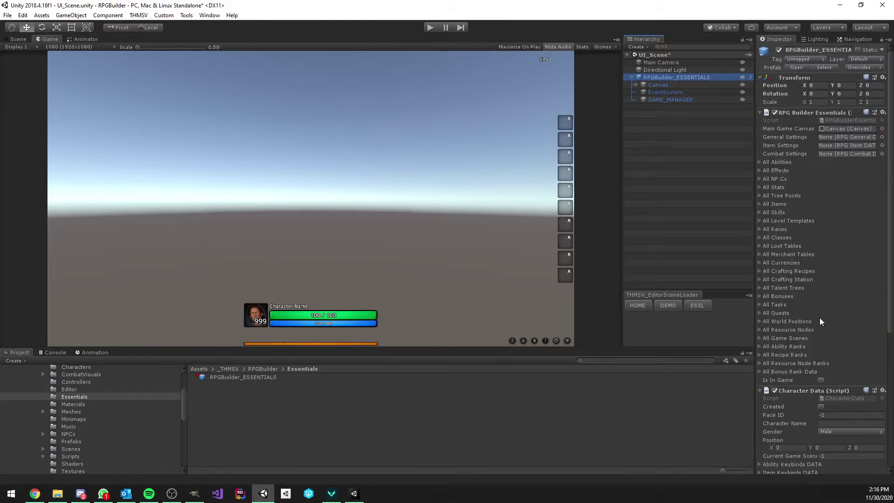
scroll(813, 278, "down", 8)
scroll(808, 309, "up", 8)
left_click(667, 86)
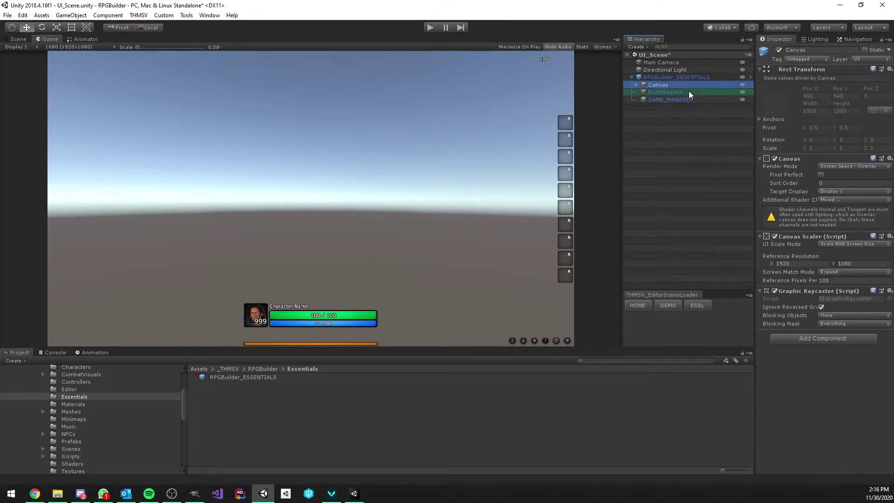
left_click(655, 76)
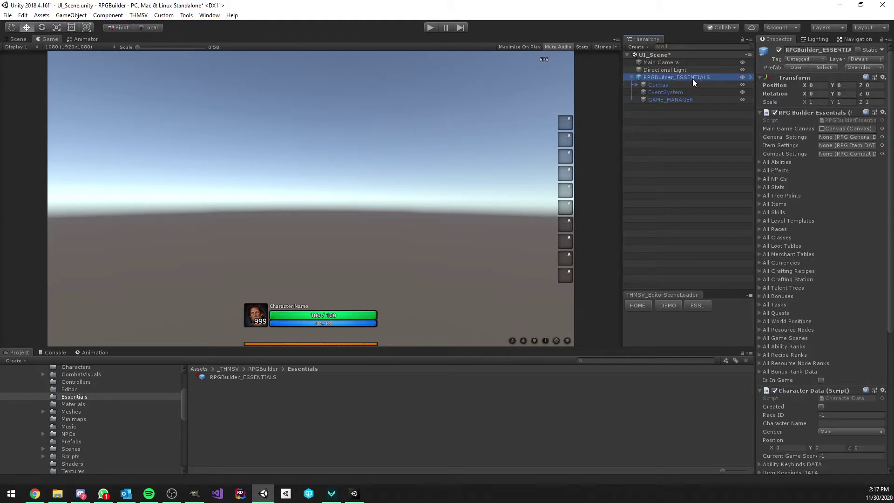
Step: Apply all RPGBuilder_ESSENTIALS overrides to its prefab asset
left_click(853, 68)
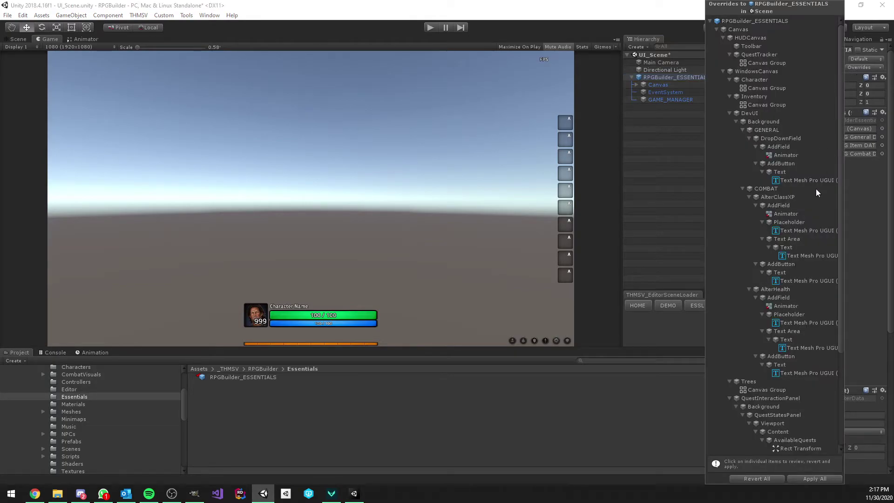
left_click(821, 480)
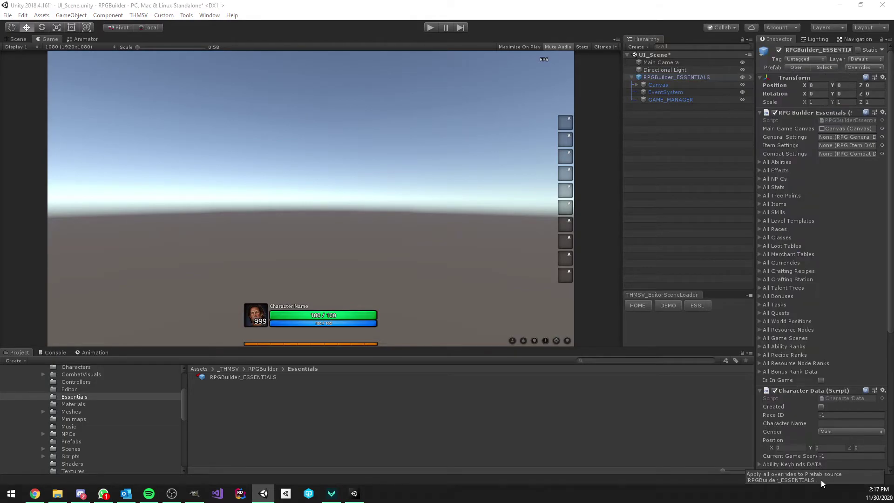
left_click(856, 69)
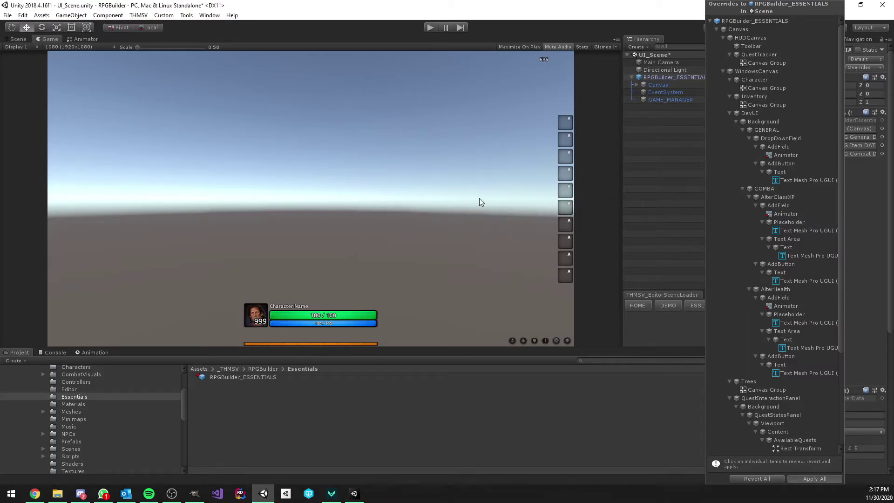
Step: Widen the Game view and select the RPGBuilder_ESSENTIALS prefab asset in the Essentials folder
left_click(664, 106)
left_click_drag(622, 135, 659, 138)
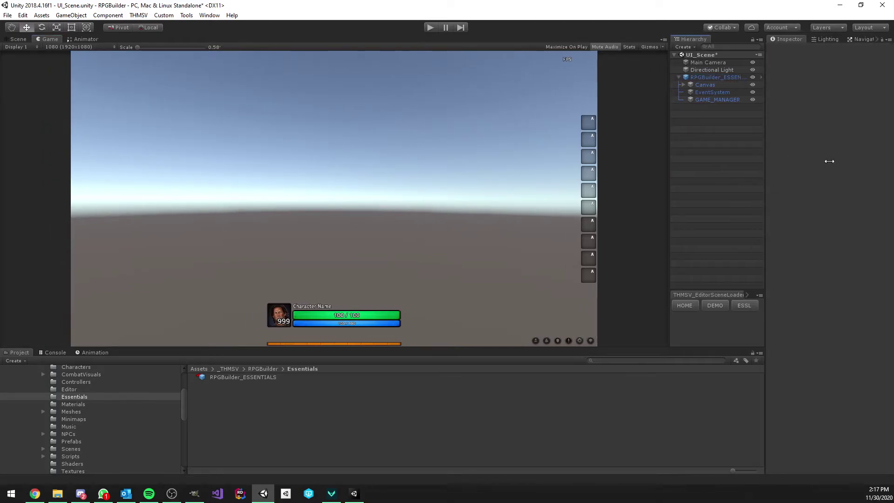
left_click(275, 378)
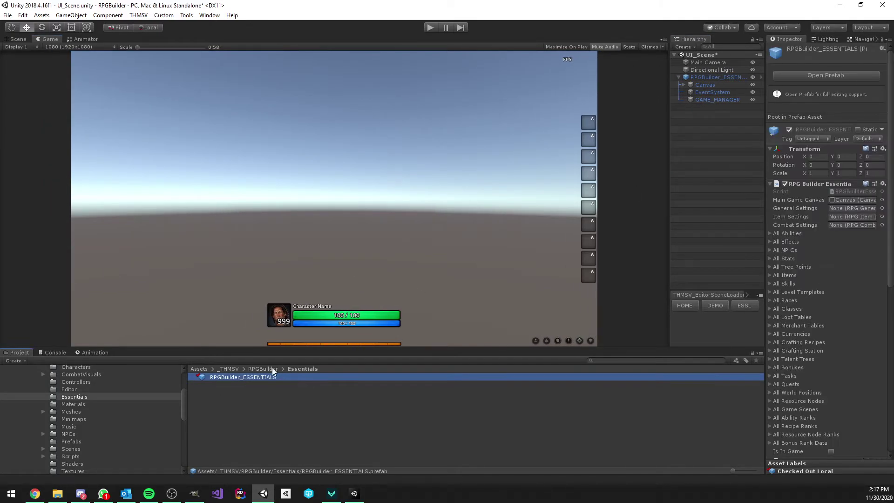
left_click(677, 220)
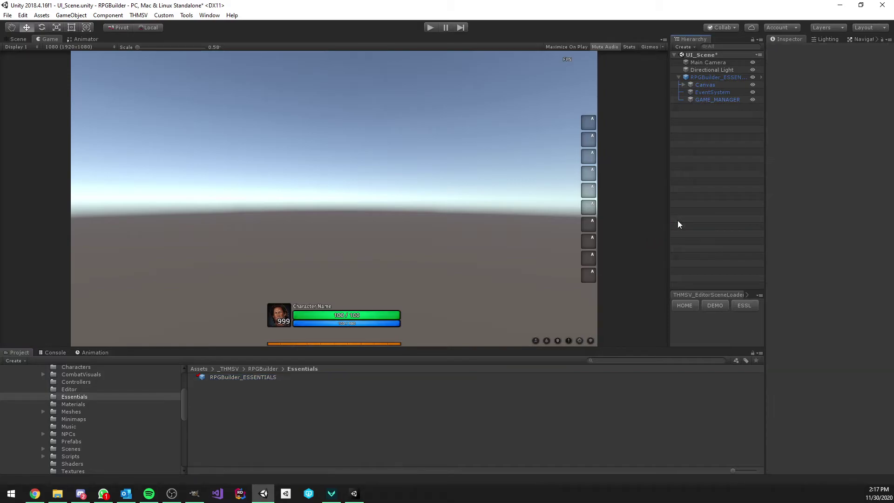
Step: Save the UI scene, load MainMenu, and view the Canvas's Main Menu Manager referencing RPGBuilder_ESSENTIALS
left_click(691, 306)
left_click(432, 269)
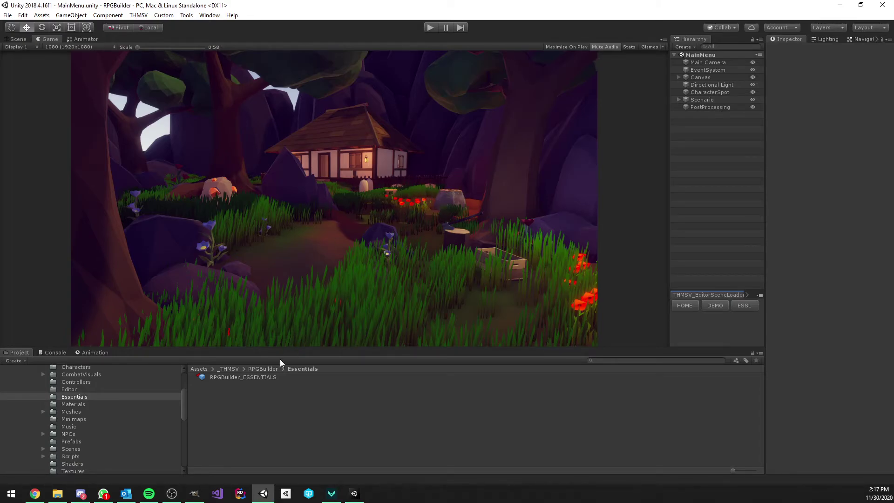
left_click(283, 376)
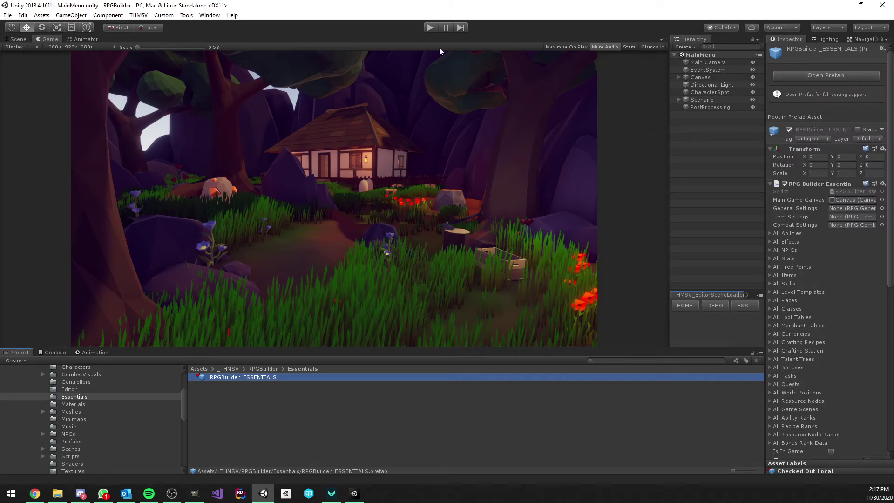
left_click(708, 77)
scroll(816, 218, "down", 3)
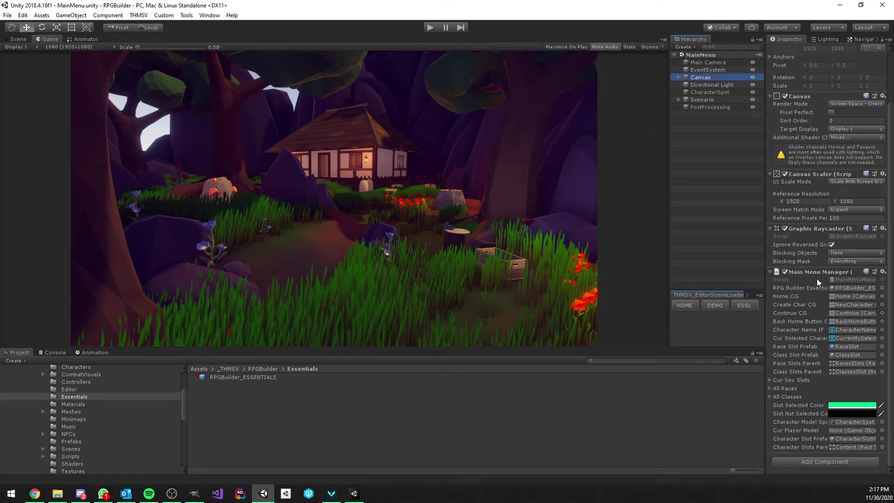
left_click_drag(764, 275, 728, 279)
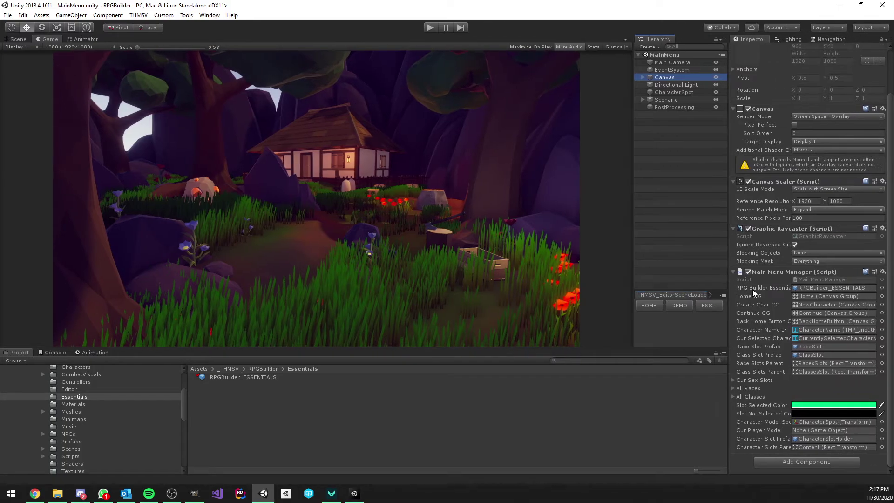
Step: Ping the essentials prefab, play MainMenu, and inspect the spawned RPGBuilder_ESSENTIALS under DontDestroyOnLoad
left_click(816, 288)
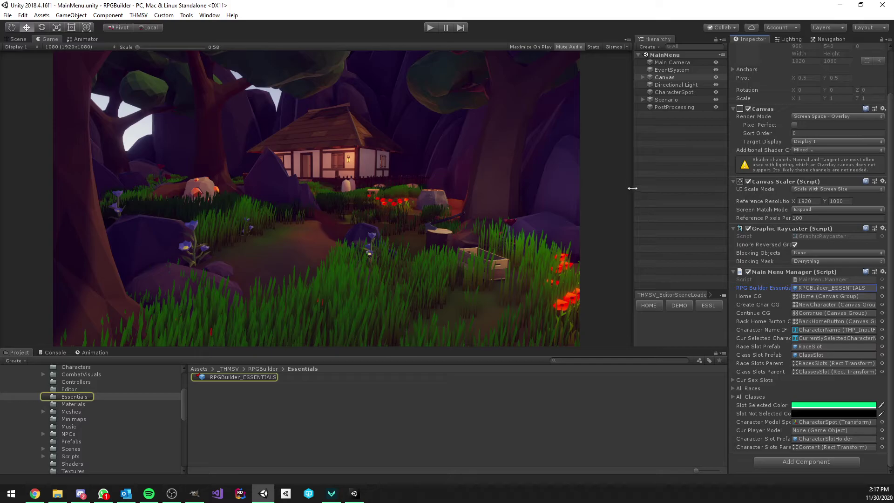
left_click(431, 28)
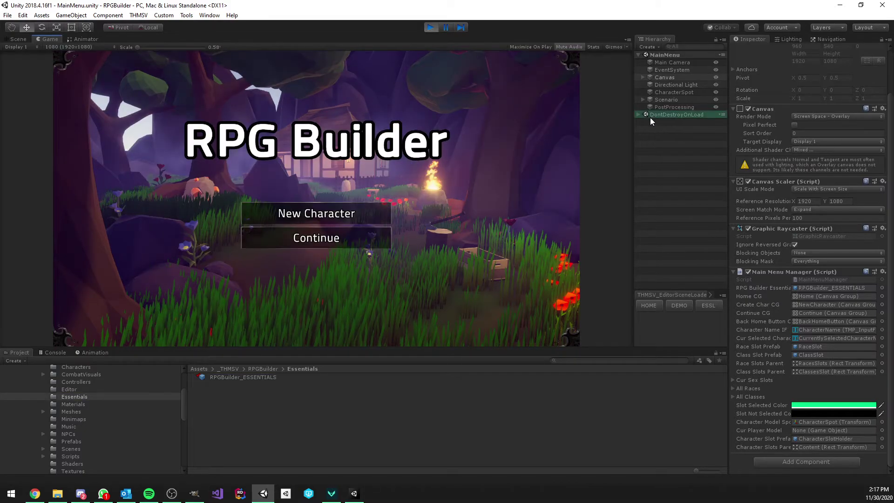
left_click(638, 115)
left_click(665, 122)
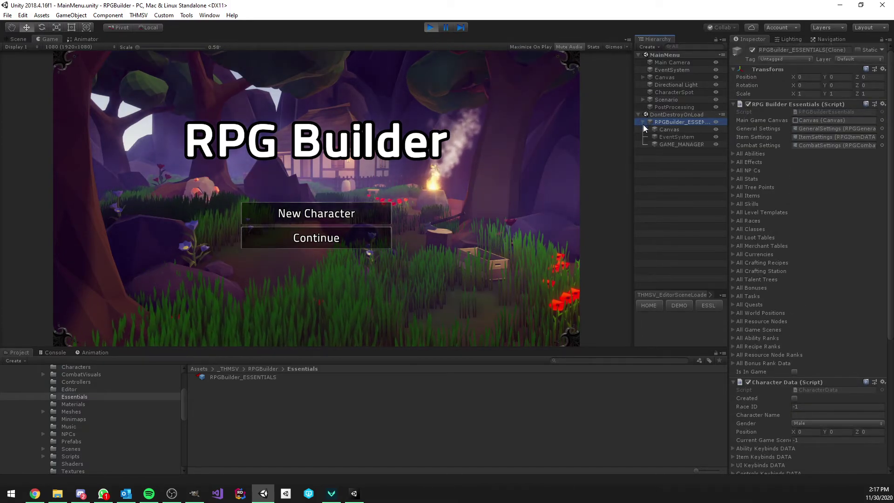
left_click(643, 122)
left_click(644, 122)
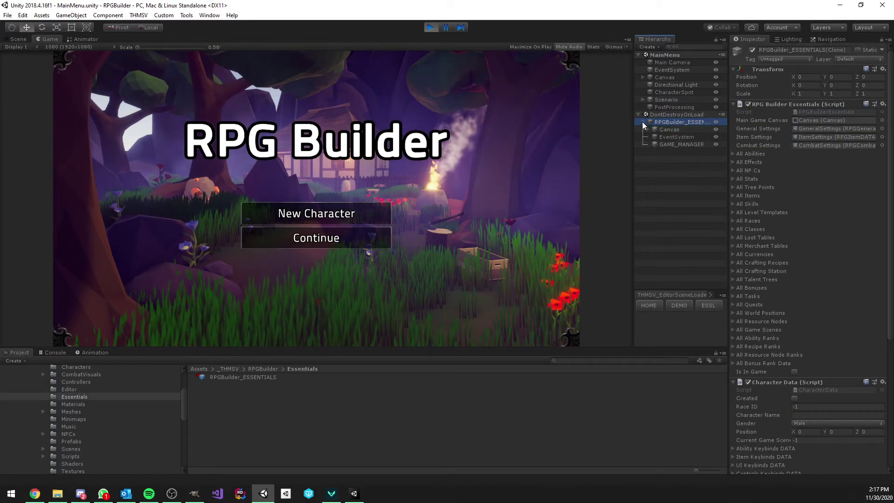
left_click(485, 117)
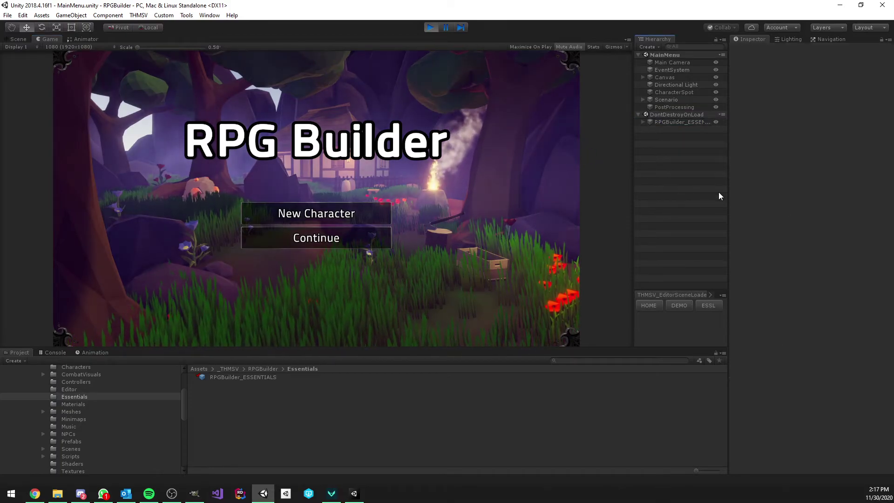
left_click_drag(725, 189, 762, 189)
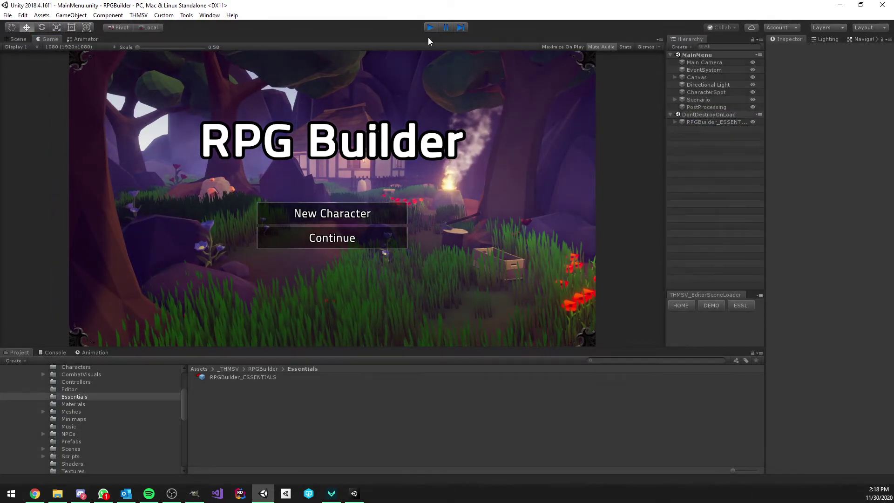
Step: Stop play mode and switch to the Symbiosis project's Unity window showing UI_Scene
left_click(430, 27)
left_click(354, 494)
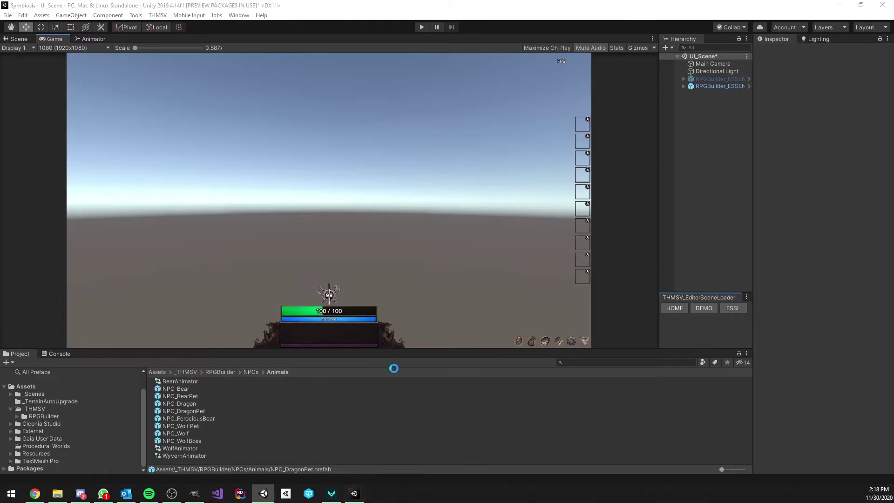
left_click_drag(678, 193, 872, 187)
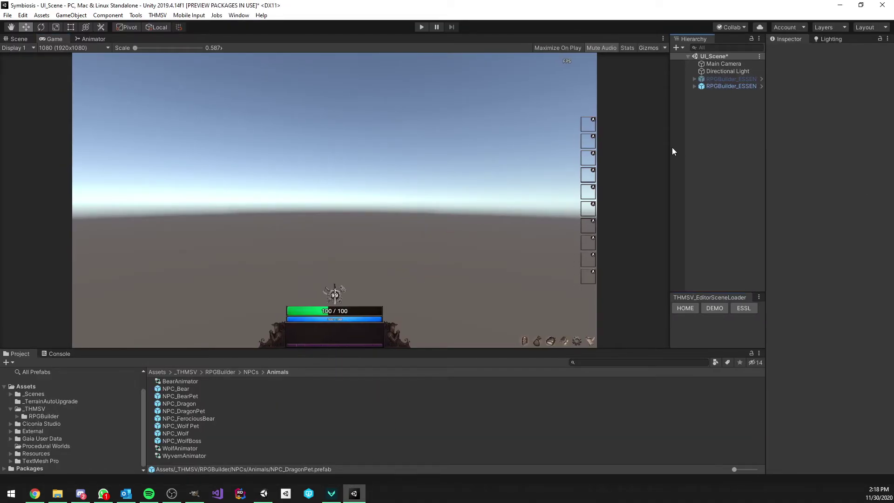
left_click(402, 211)
left_click_drag(670, 154, 597, 154)
Step: Compare the RPGBuilder_ESSENTIALS and RPGBuilder_ESSENTIALS_Custom objects in the Hierarchy
left_click(706, 79)
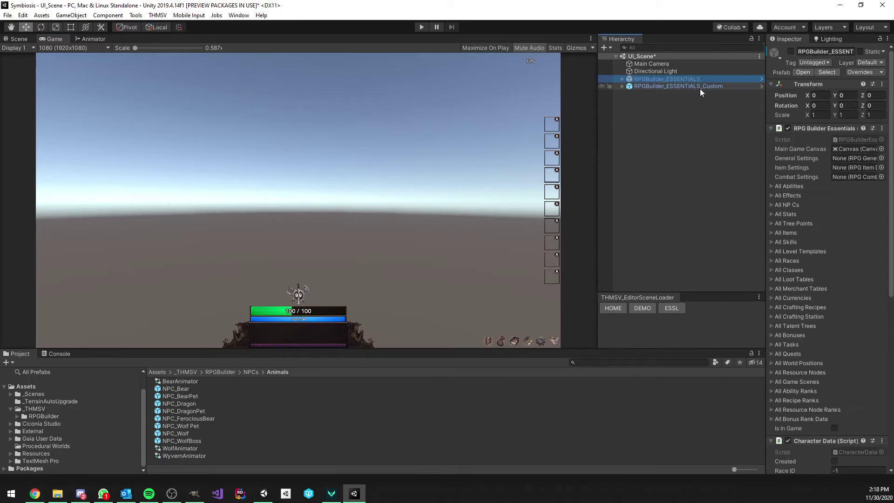
left_click(825, 71)
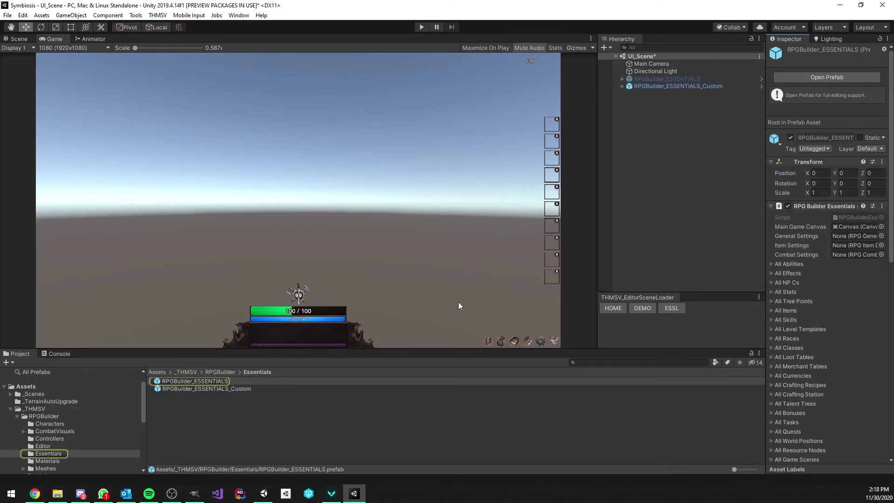
left_click(672, 80)
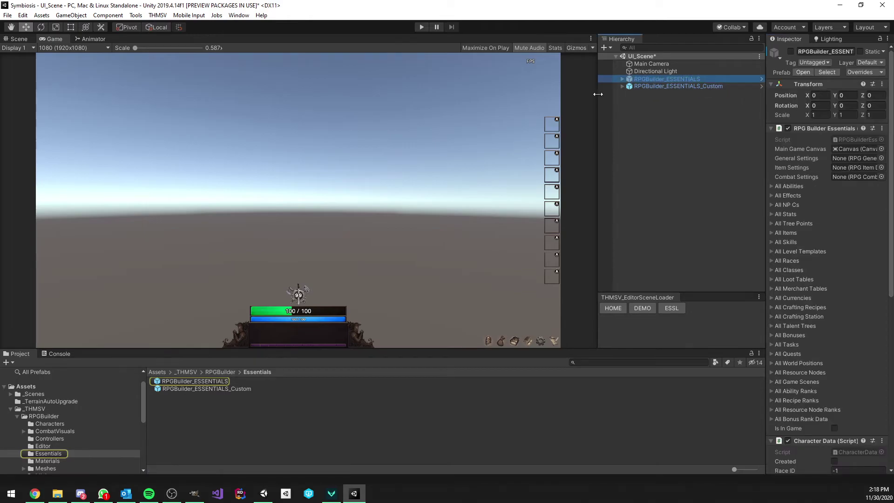
left_click(671, 86)
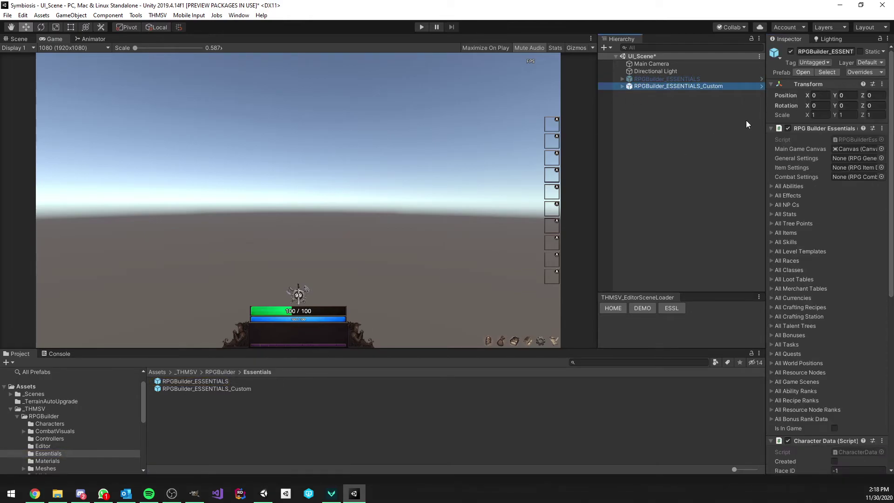
left_click(116, 86)
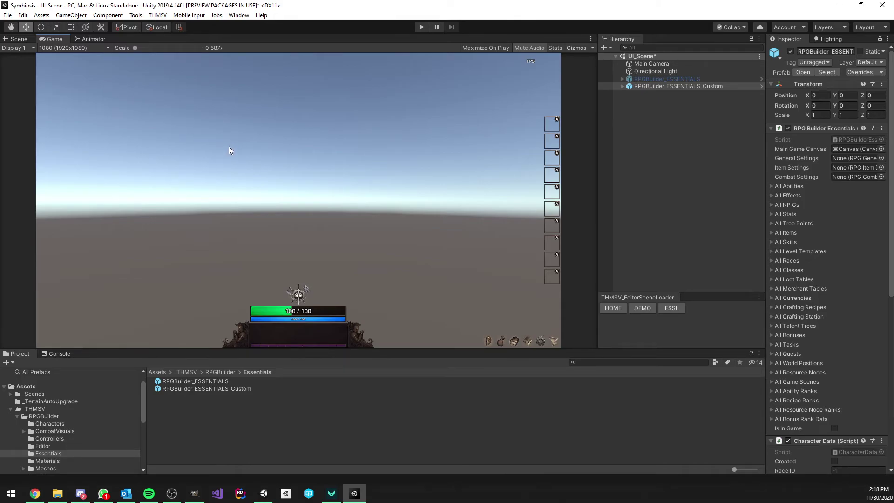
left_click(647, 78)
left_click(668, 86)
left_click(671, 79)
left_click(656, 86)
left_click(661, 79)
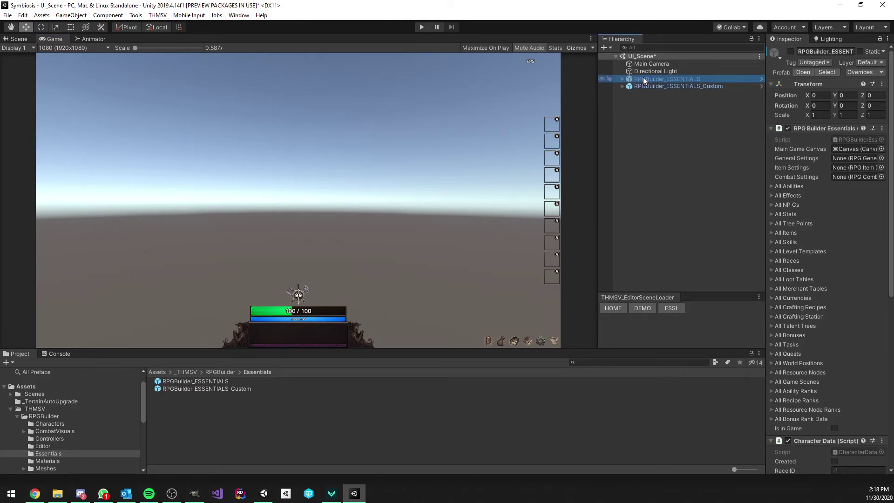
Step: Compare the original and custom essentials prefab assets in the Project panel
left_click(228, 382)
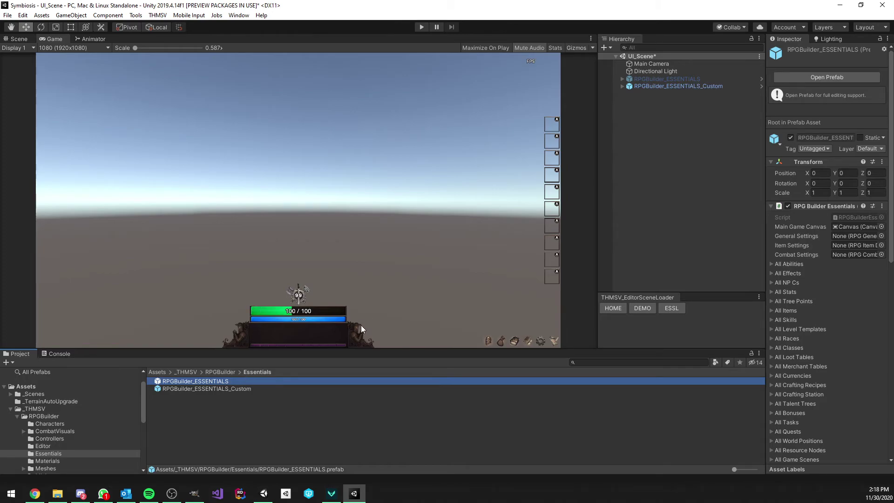
left_click(215, 389)
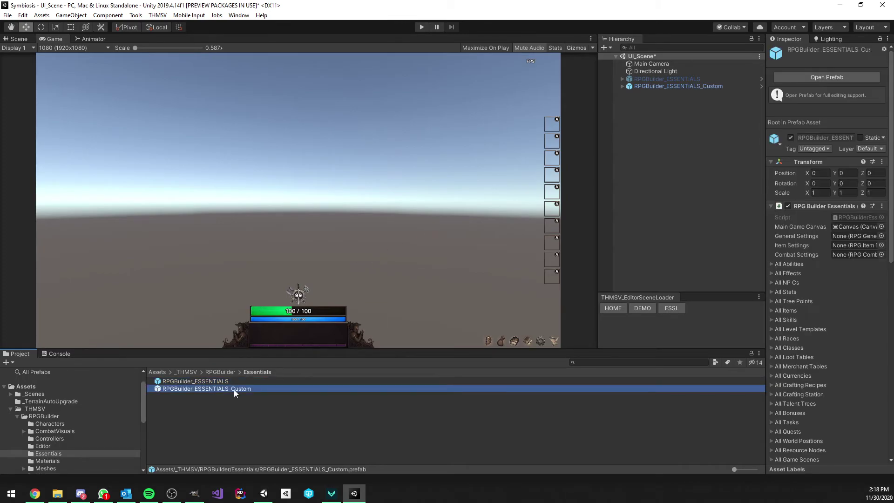
left_click(212, 381)
left_click(228, 389)
left_click(219, 381)
left_click(240, 390)
left_click(228, 382)
left_click(231, 388)
left_click(649, 136)
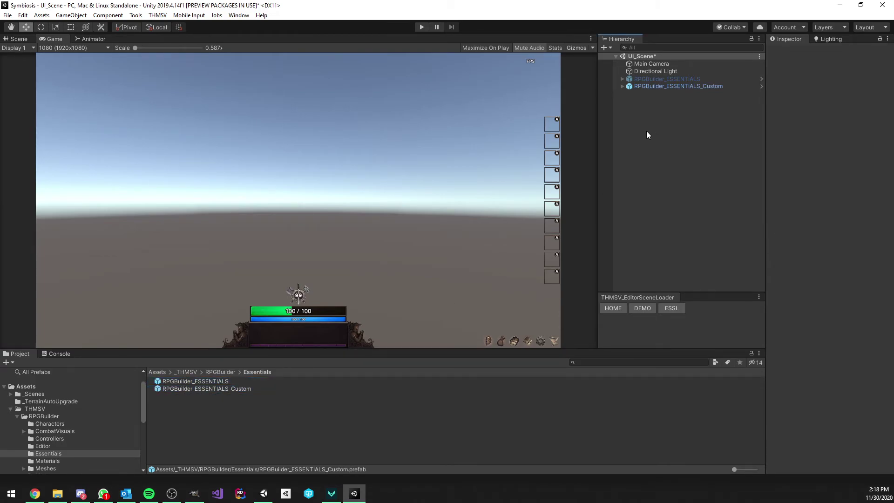
Step: Expand RPGBuilder_ESSENTIALS_Custom > Canvas > WindowsCanvas and select the Character window
left_click(622, 86)
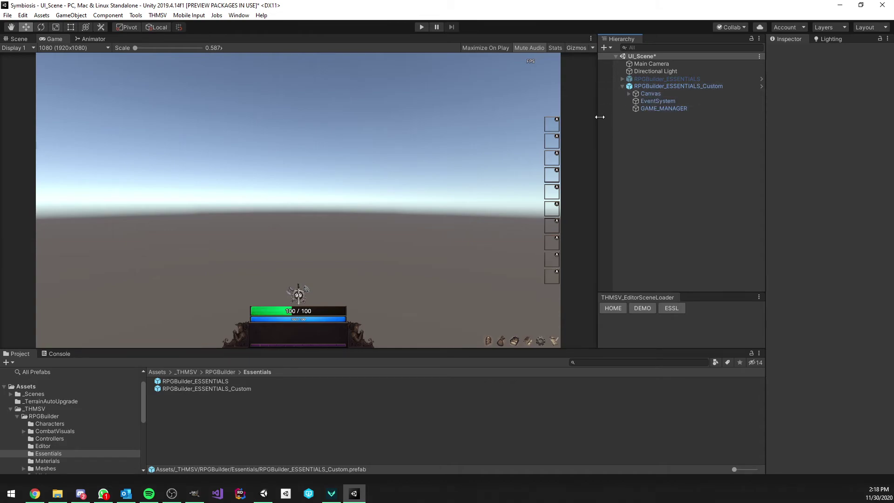
left_click_drag(599, 115, 615, 99)
left_click(647, 94)
left_click(652, 131)
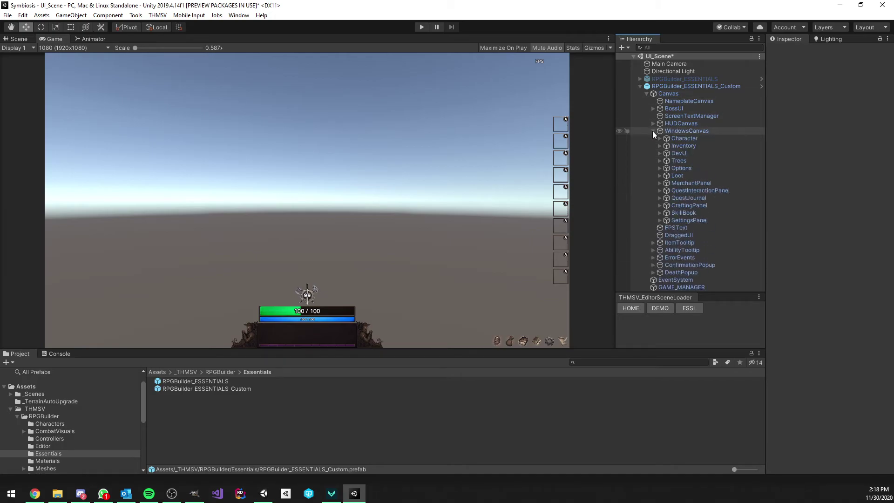
left_click(696, 138)
Step: Show the Character window with alpha 1 and Interactable, then revert to alpha 0 and collapse
left_click(855, 300)
type("1")
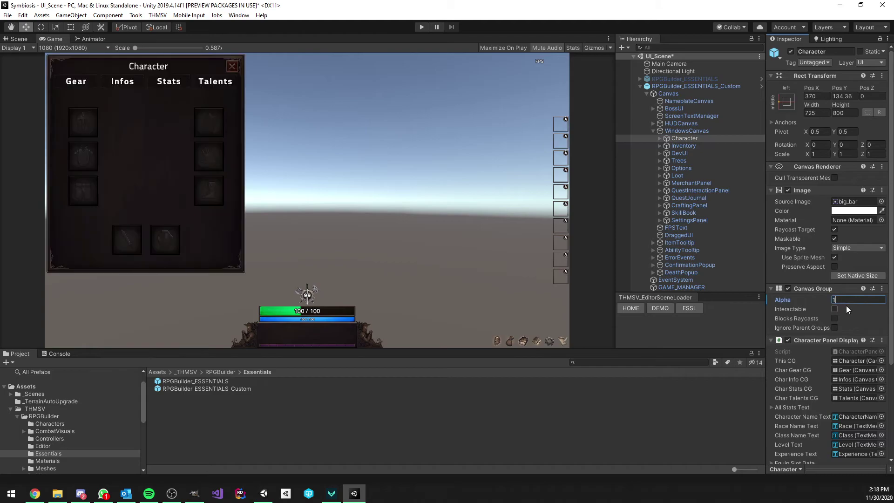
left_click(834, 309)
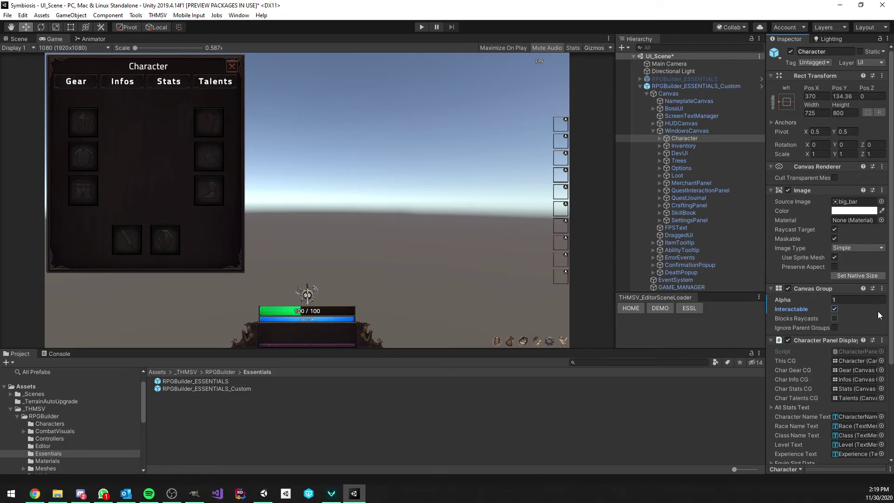
left_click(836, 300)
key("BackSpace")
left_click(834, 309)
left_click(654, 131)
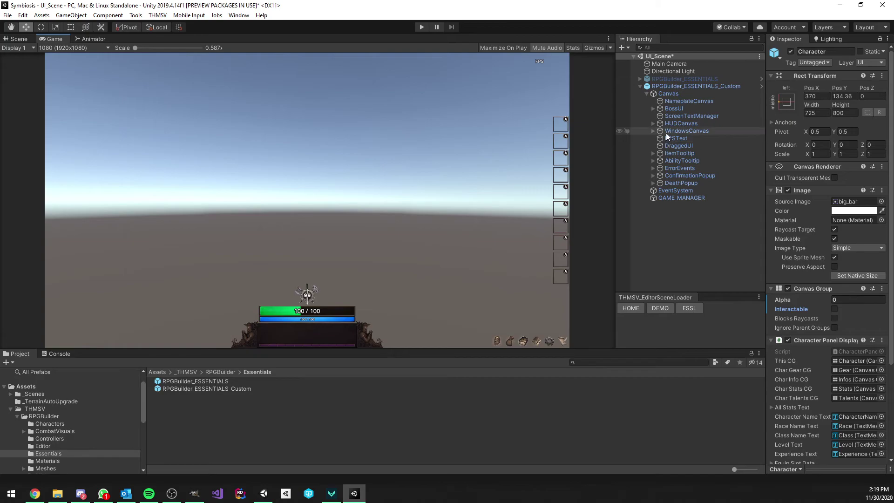
Step: Expand HUDCanvas and inspect the Toolbar's Inventory button
left_click(653, 123)
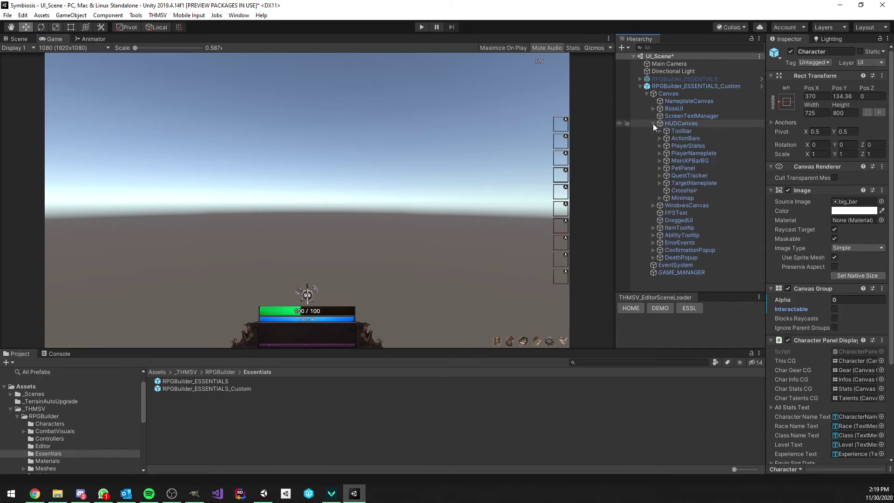
left_click(661, 132)
left_click(691, 145)
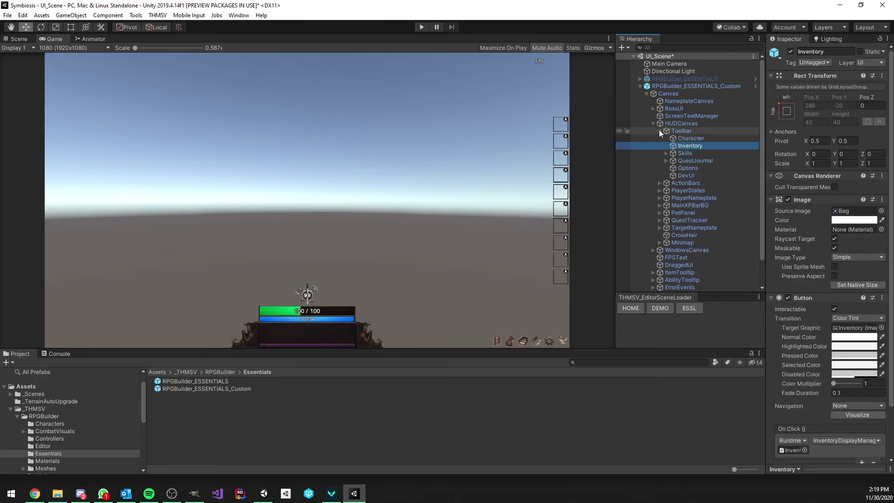
left_click(659, 131)
Step: Inspect ActionBars' MainBarAbilities, PlayerStates, and the Minimap with its 0.1 map scale
left_click(682, 138)
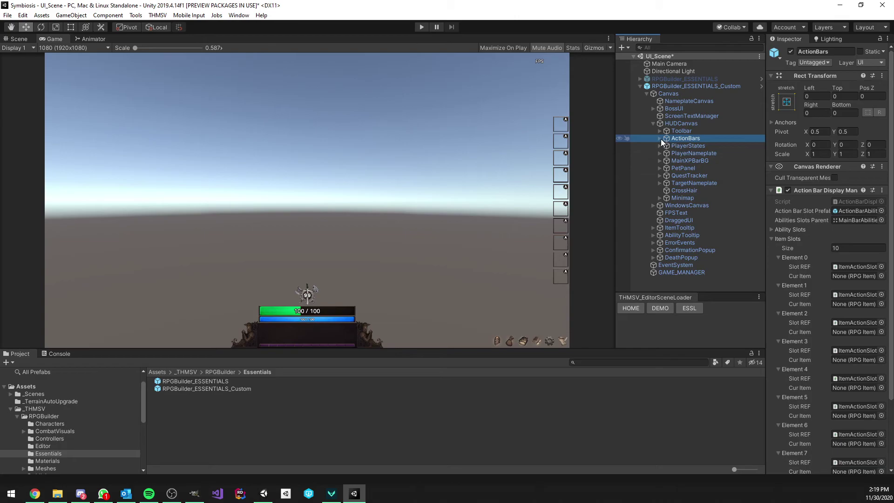
left_click(661, 139)
left_click(686, 153)
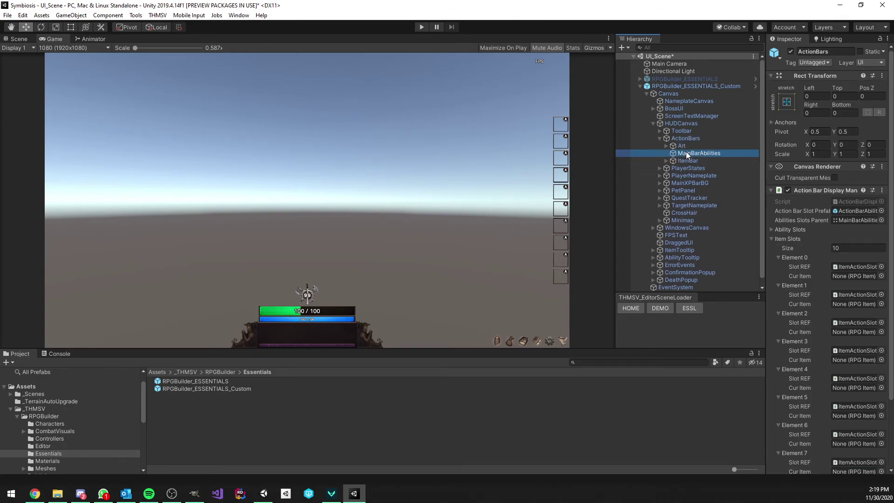
left_click(686, 154)
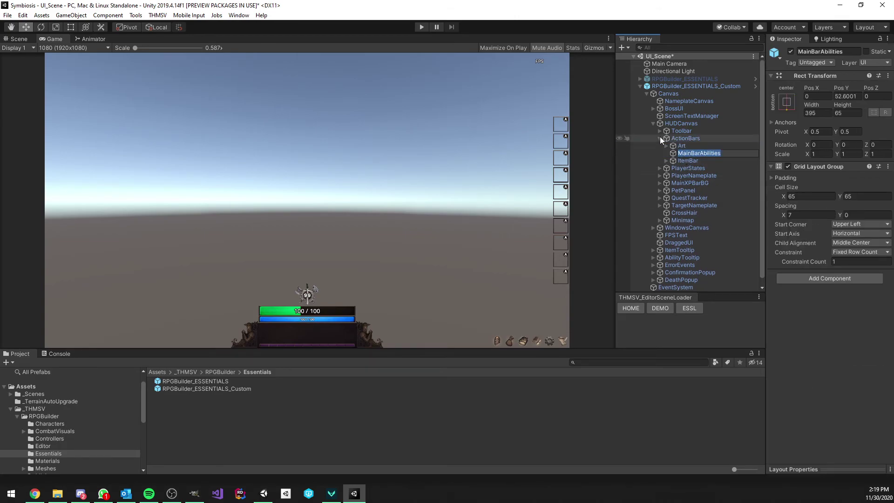
left_click(661, 138)
left_click(673, 146)
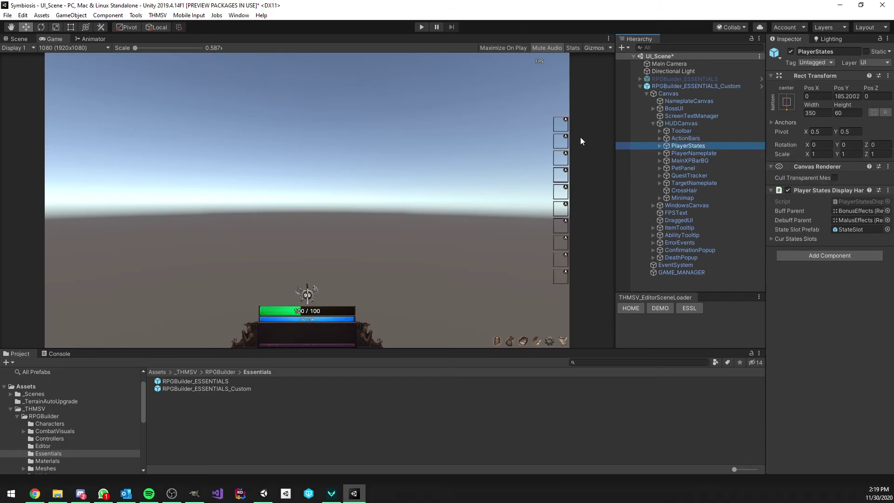
left_click(555, 140)
left_click_drag(615, 151, 635, 151)
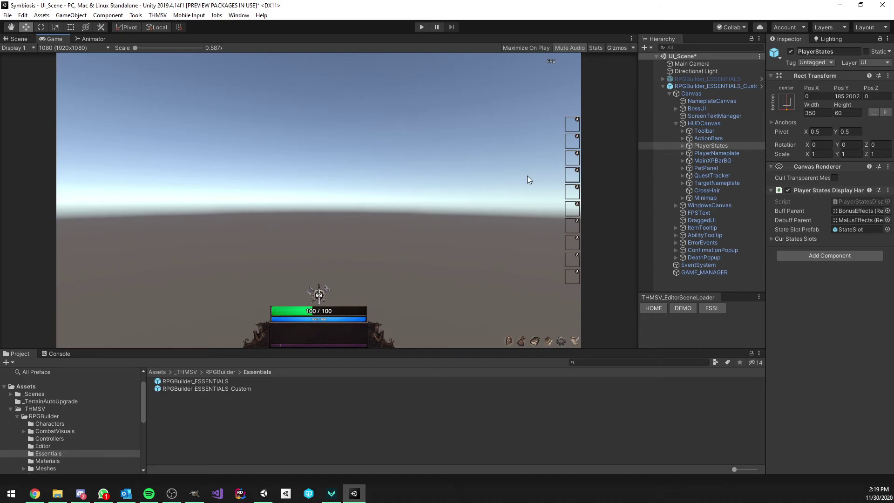
left_click(708, 197)
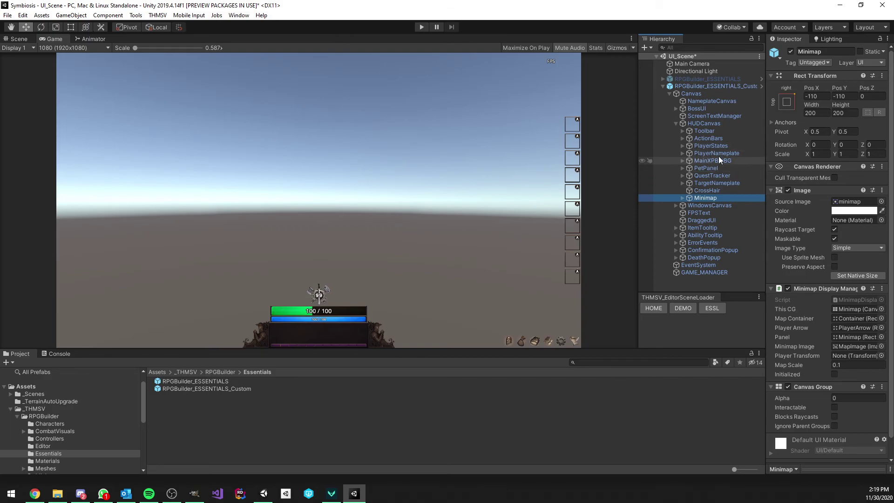
Step: Show the WindowsCanvas Trees window in the game with Canvas Group alpha 1 and Interactable
left_click(675, 124)
left_click(691, 130)
key("Right")
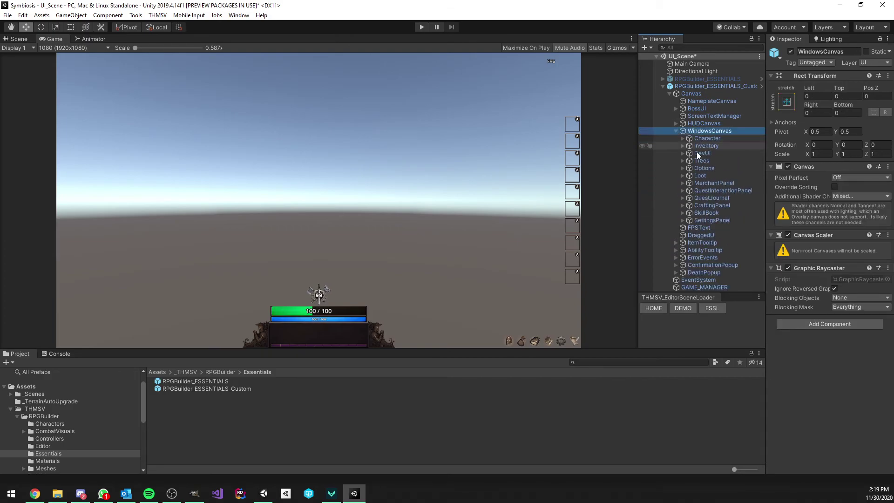
left_click(712, 160)
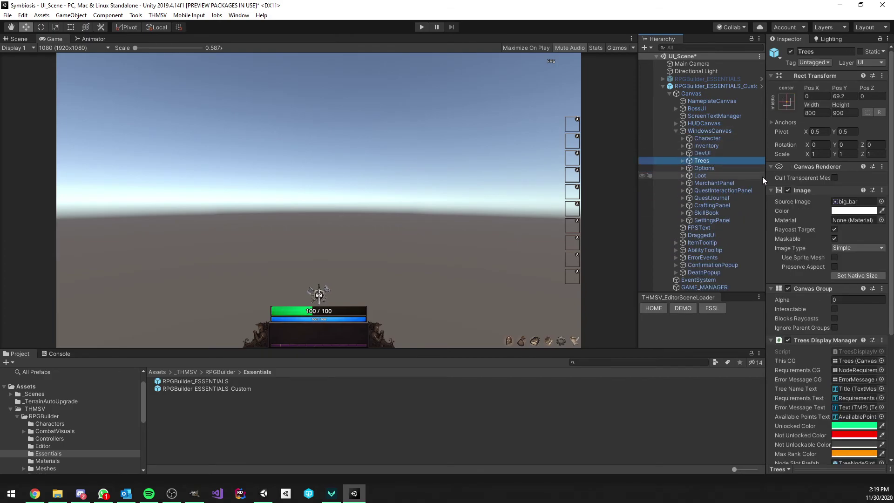
left_click(857, 300)
type("1")
left_click(834, 309)
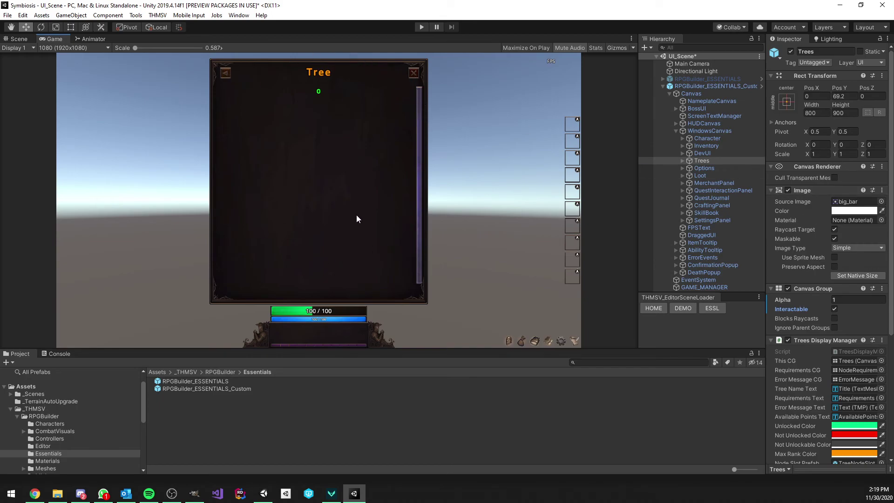
Step: Hide the Trees window again with alpha 0, collapse the custom prefab, and review its overrides
left_click(855, 299)
type("0")
key("Return")
left_click(663, 87)
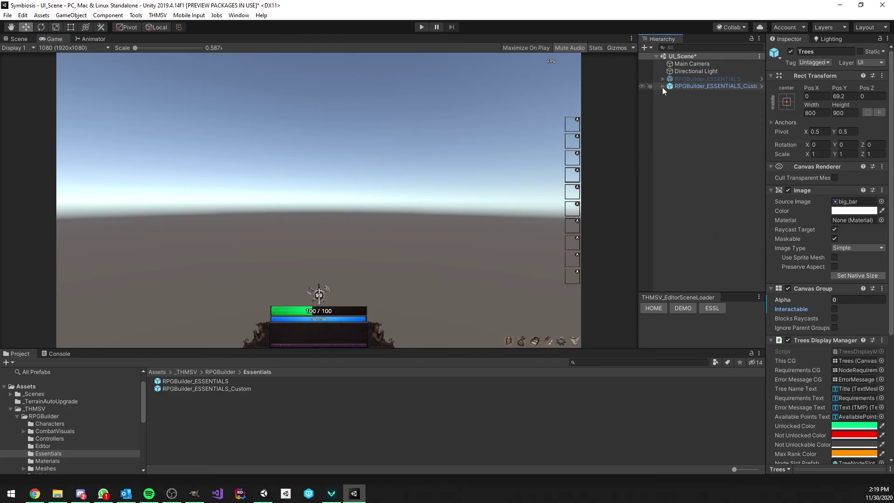
left_click(727, 88)
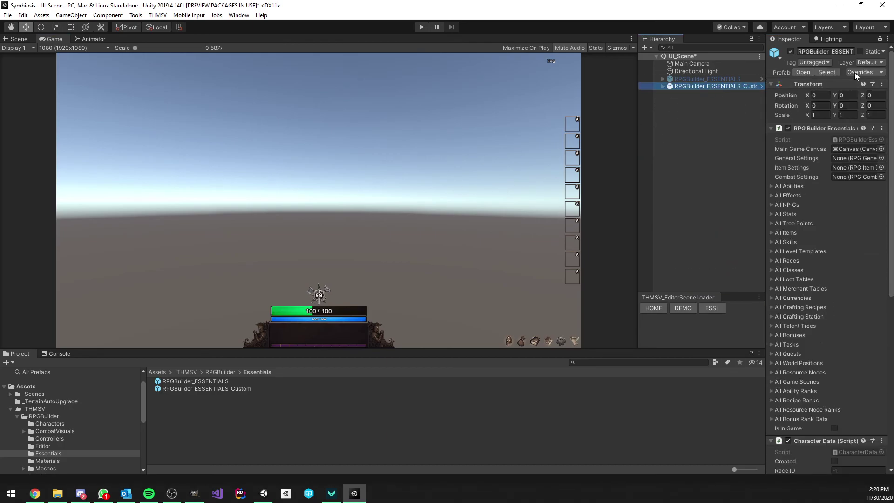
left_click(859, 72)
Step: Load the MainMenu home scene without saving, showing the forest cabin backdrop
left_click(678, 150)
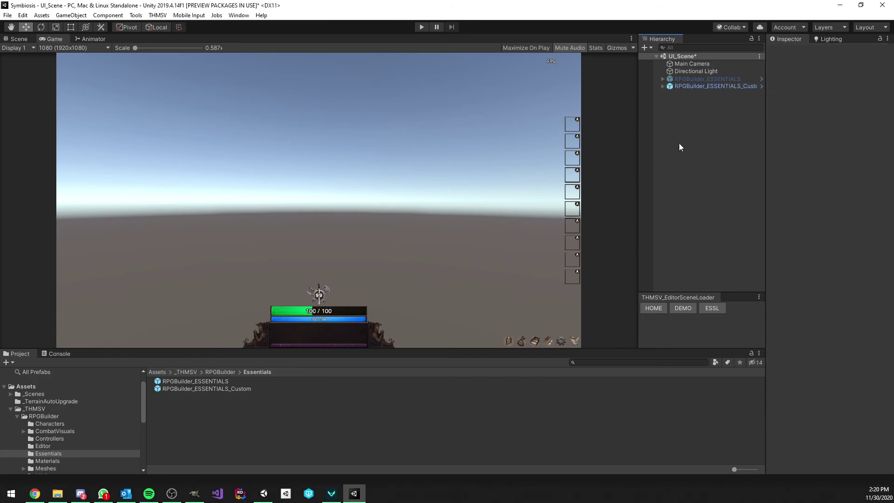
left_click(653, 308)
left_click(475, 265)
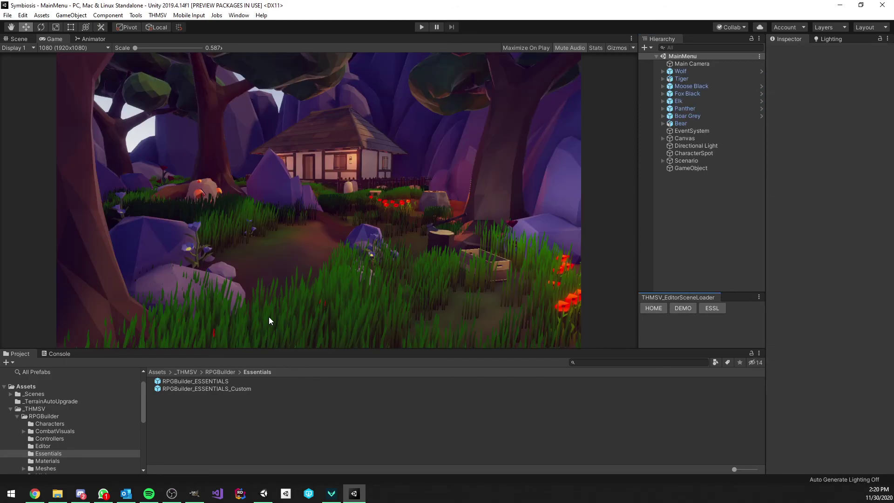
left_click(652, 239)
left_click_drag(639, 251, 865, 260)
left_click(536, 241)
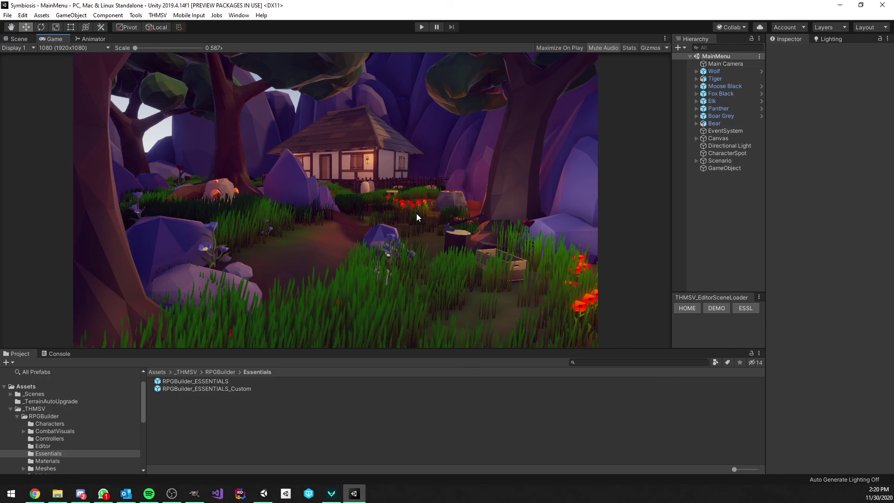
Step: Inspect the RPGBuilder_ESSENTIALS_Custom and original essentials prefab assets in the Project panel
left_click(223, 388)
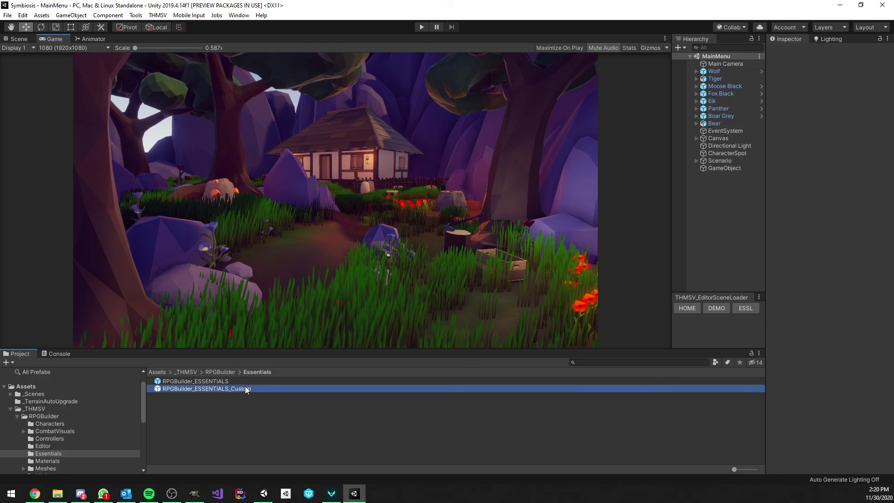
left_click(227, 409)
left_click(221, 383)
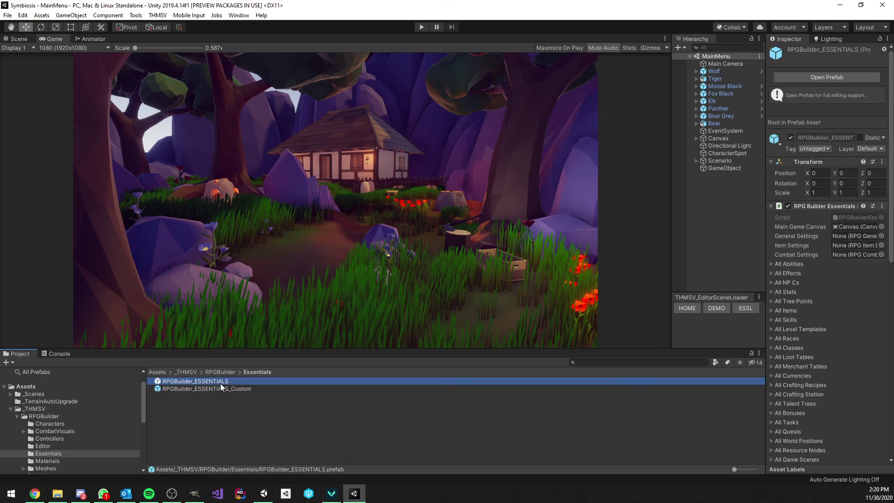
left_click(225, 389)
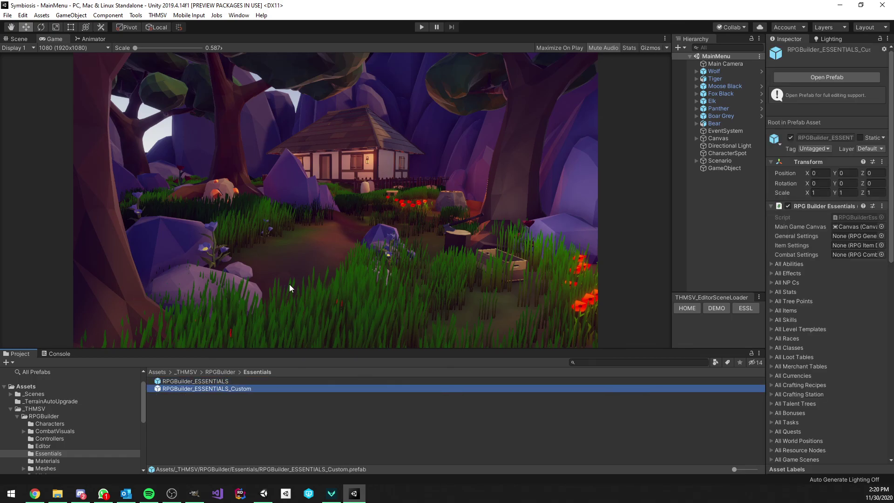